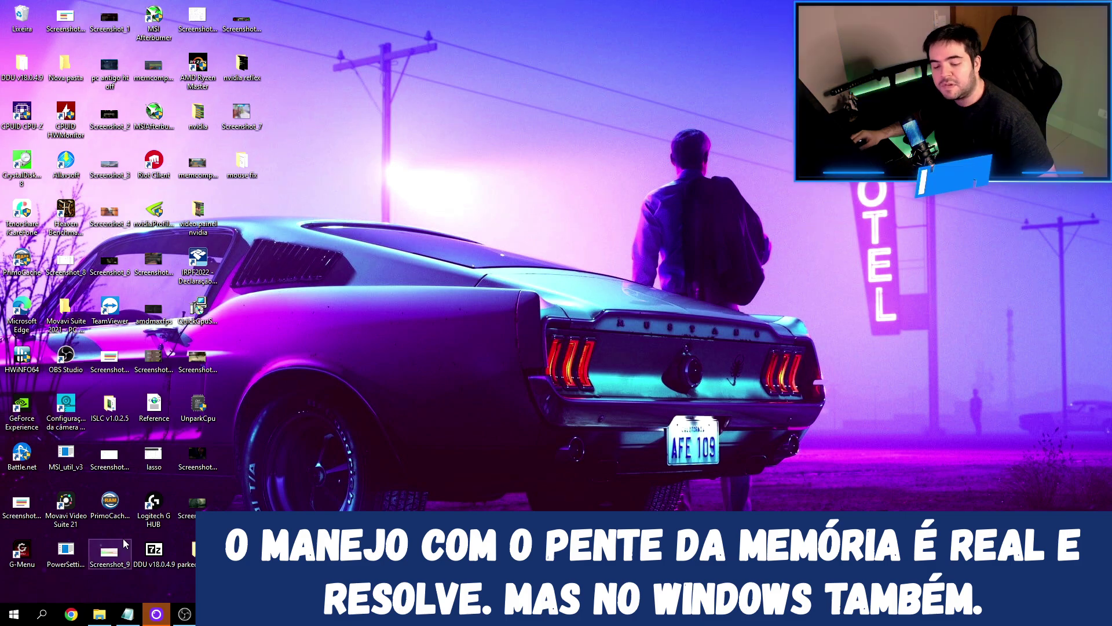
# - Open Diagnóstico de Memória do Windows to view its restart-and-check options, and close it without scheduling a check
pyautogui.click(13, 615)
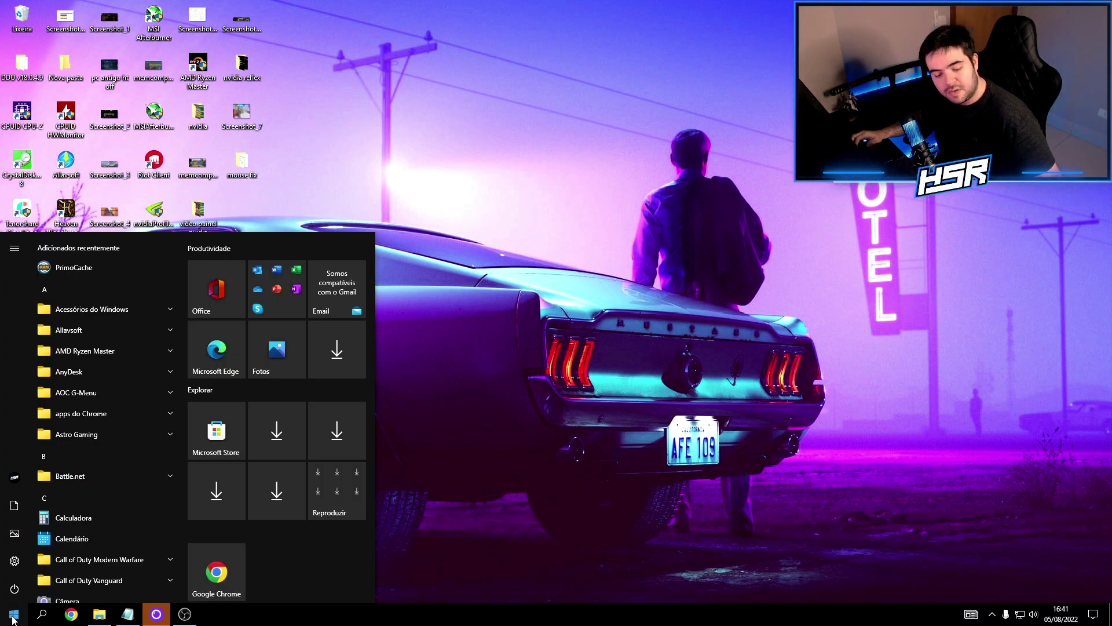
pyautogui.write('mem')
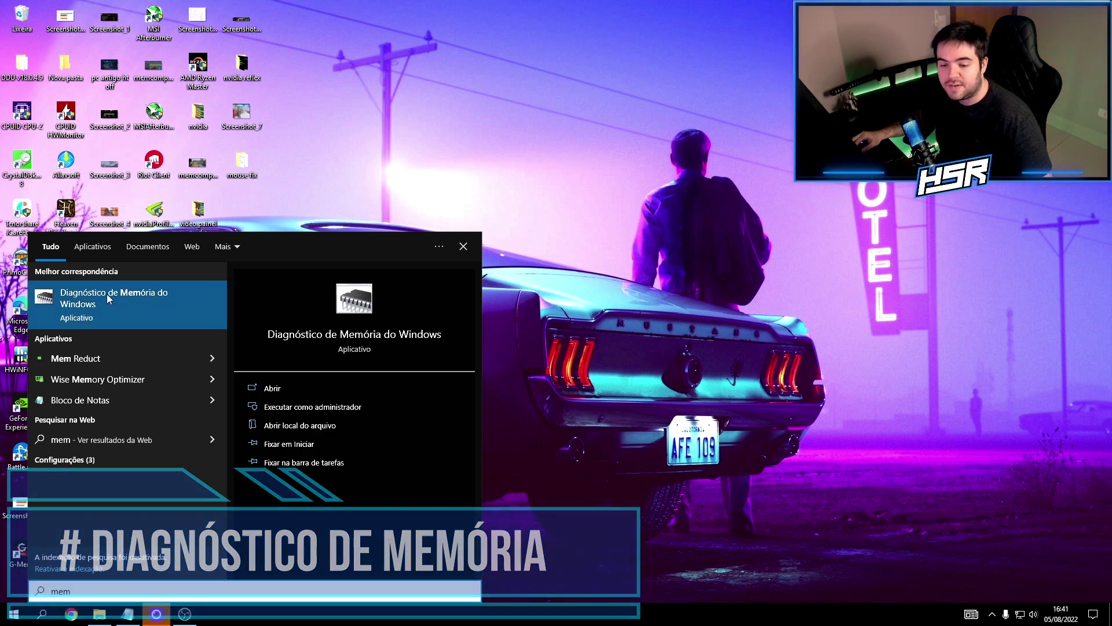
pyautogui.click(116, 313)
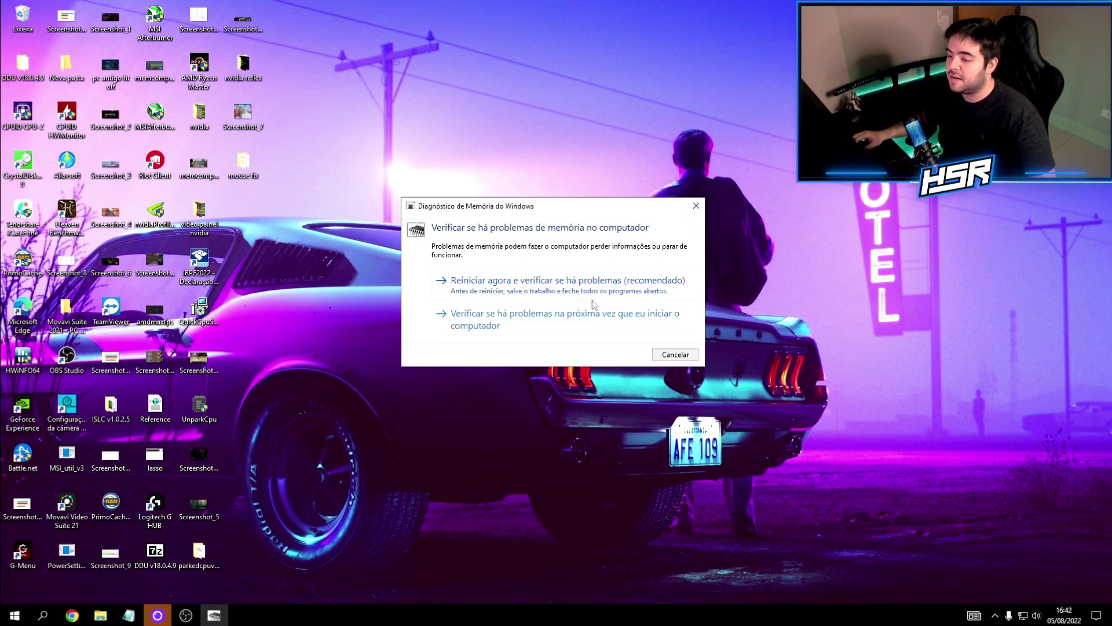
pyautogui.click(696, 205)
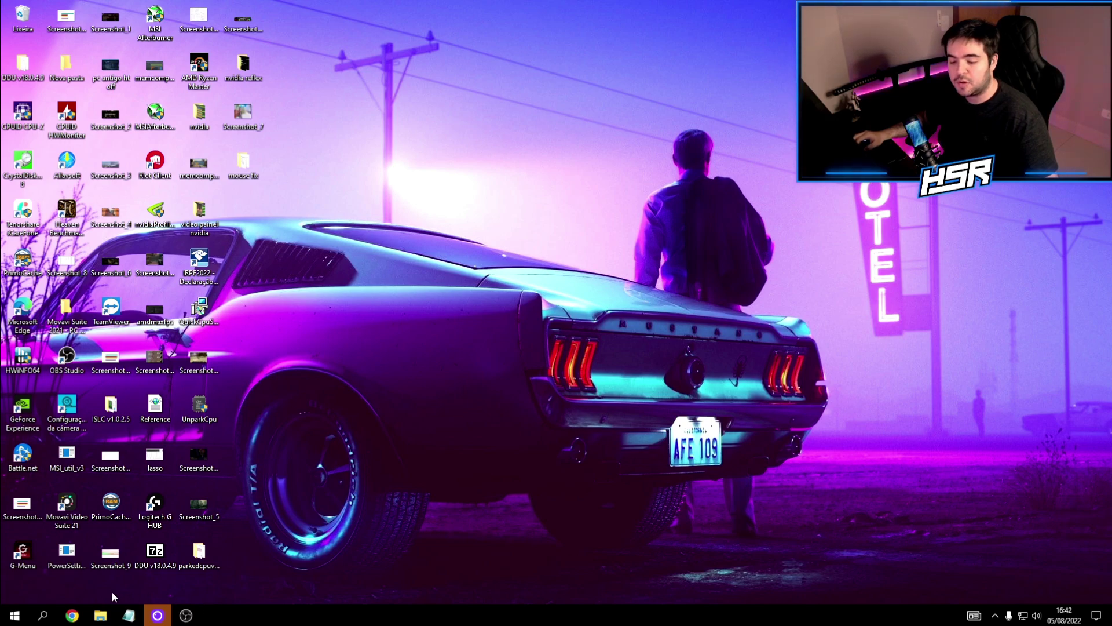
# - Open Visualizador de Eventos and arrange it as an enlarged, non-maximized window on the desktop
pyautogui.click(13, 617)
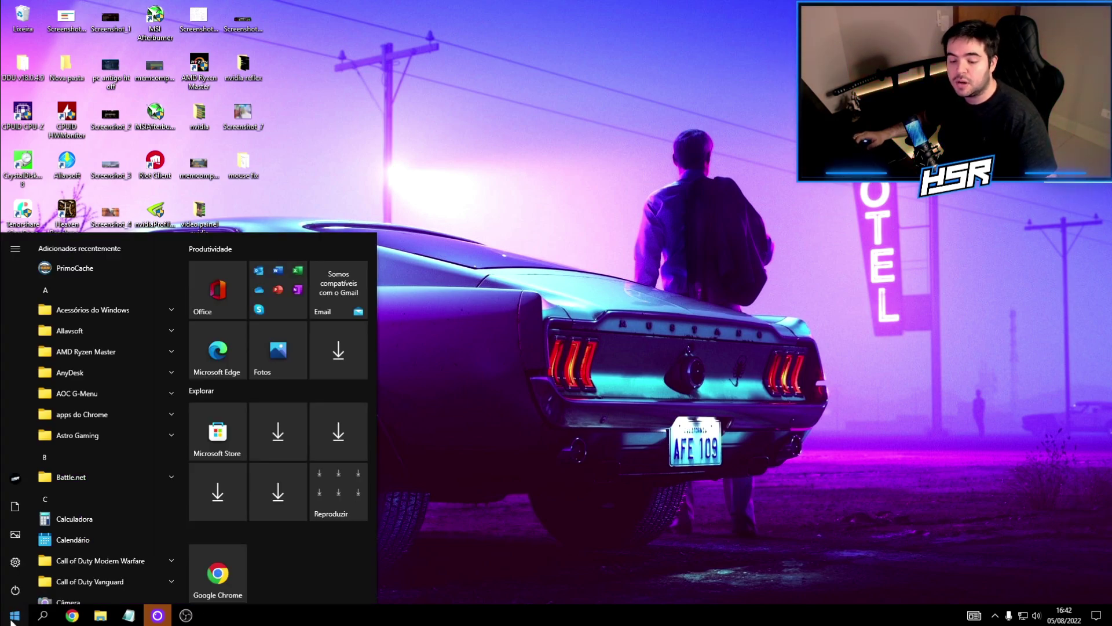
pyautogui.write('eve')
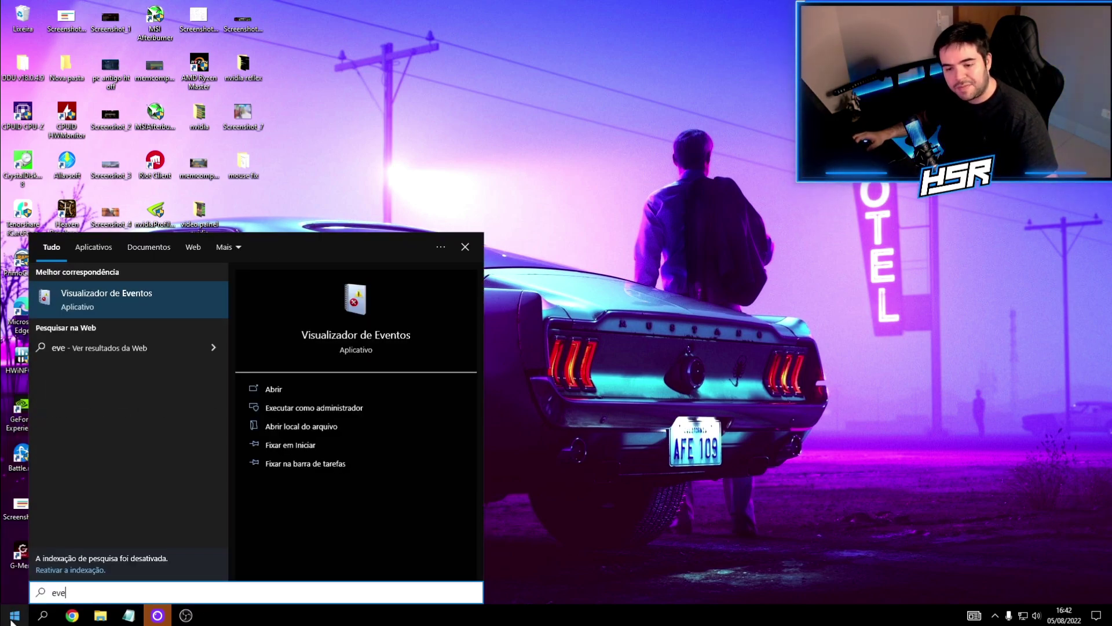
pyautogui.write('nt')
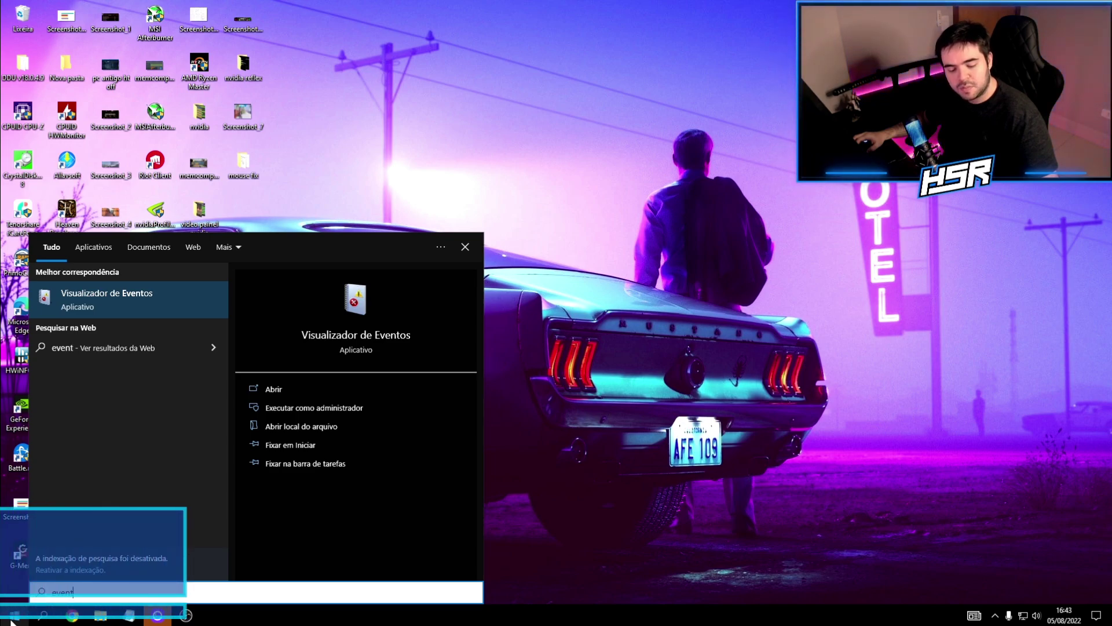
pyautogui.click(109, 298)
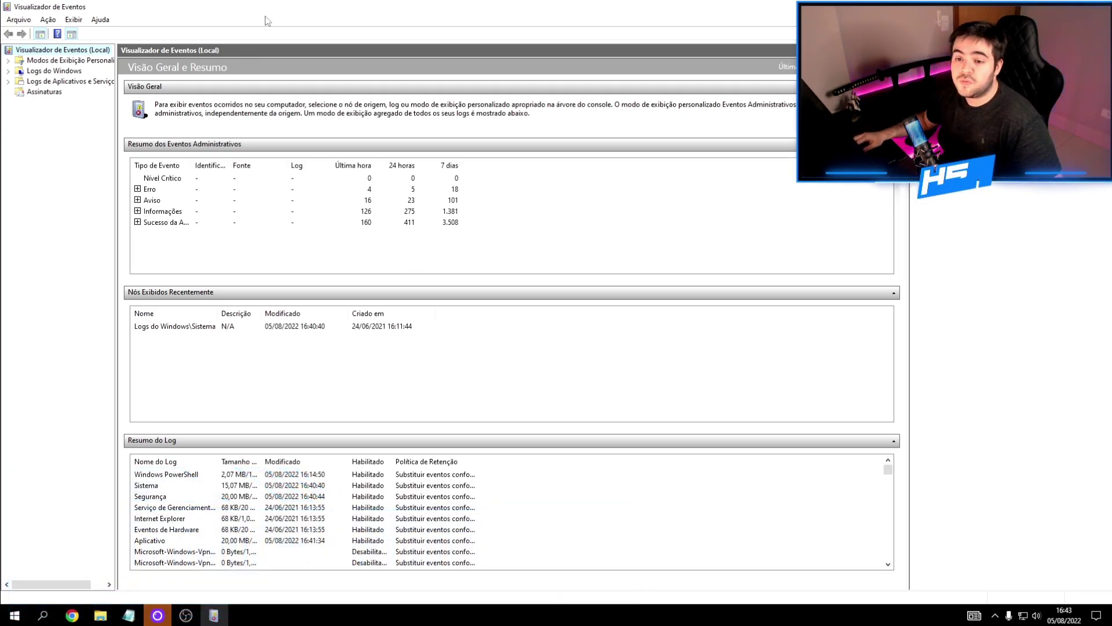
pyautogui.doubleClick(304, 8)
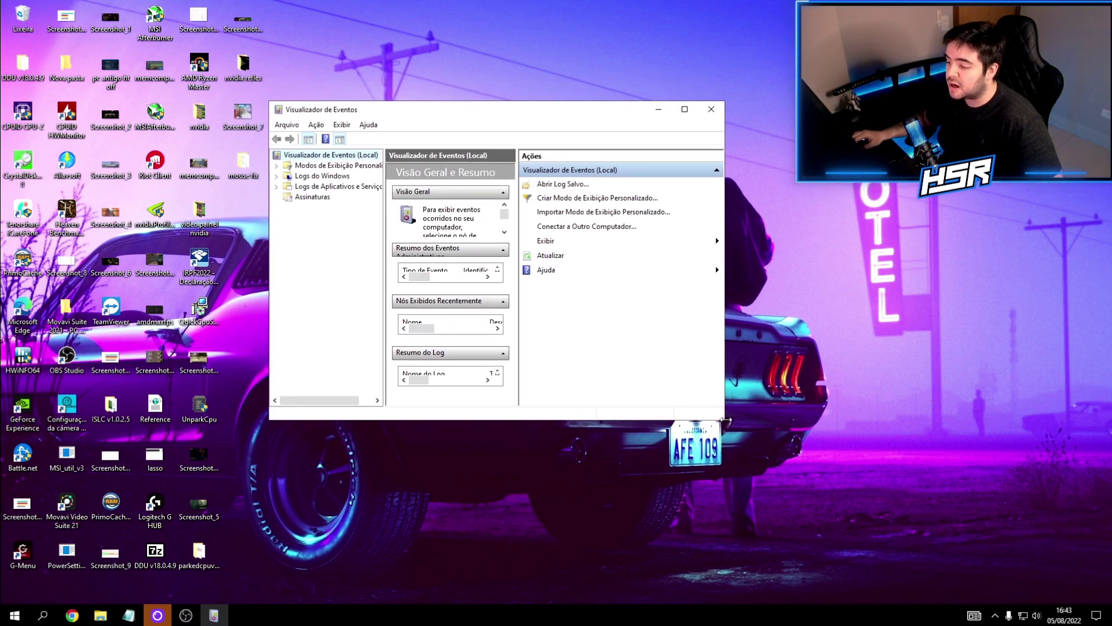
pyautogui.moveTo(724, 421); pyautogui.dragTo(891, 547)
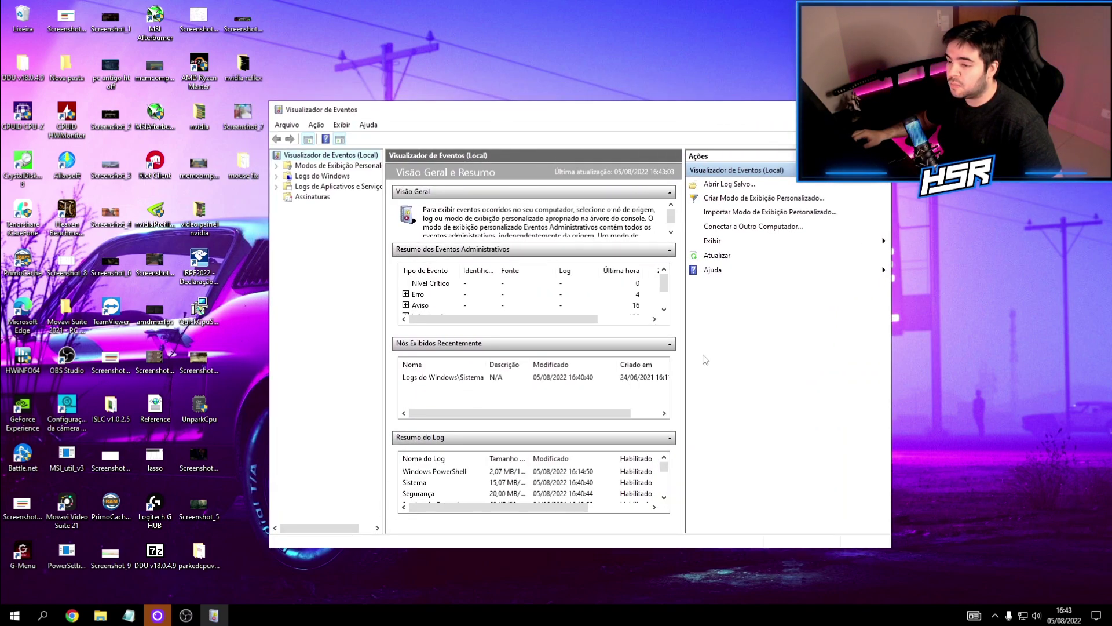
pyautogui.moveTo(490, 114); pyautogui.dragTo(470, 105)
# - Show the Sistema log under Logs do Windows, and enlarge the window and its event list
pyautogui.click(298, 168)
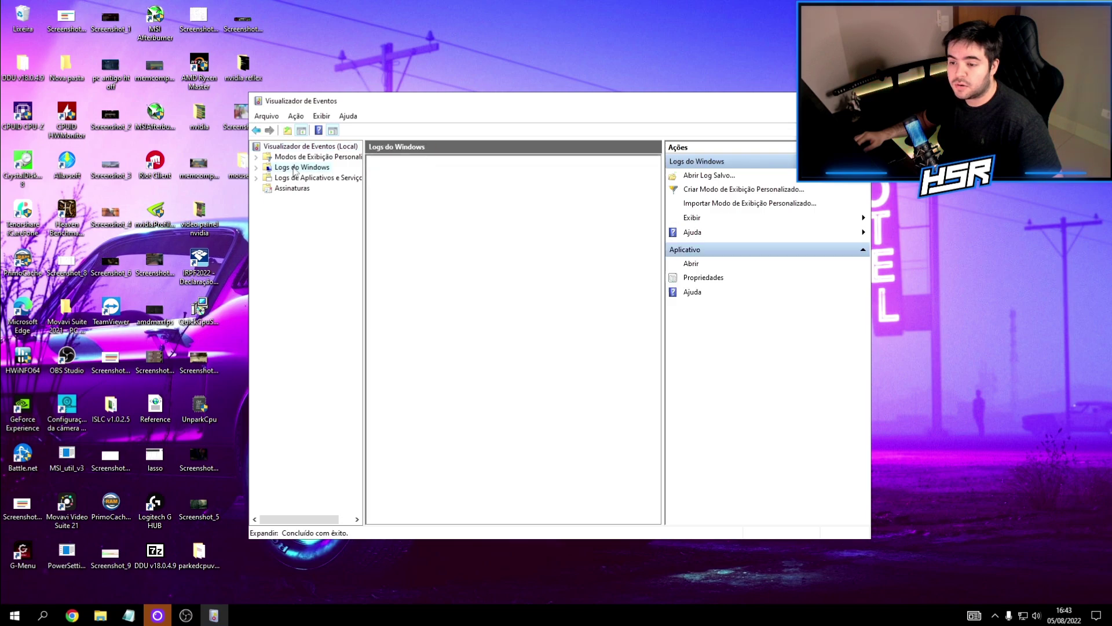
pyautogui.click(256, 168)
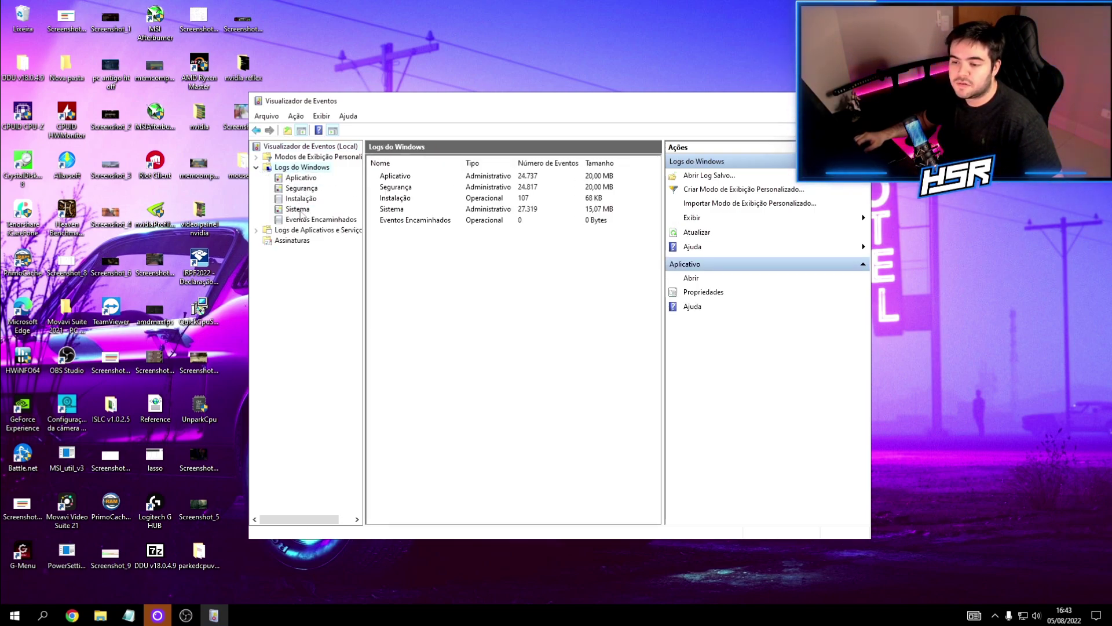
pyautogui.click(301, 212)
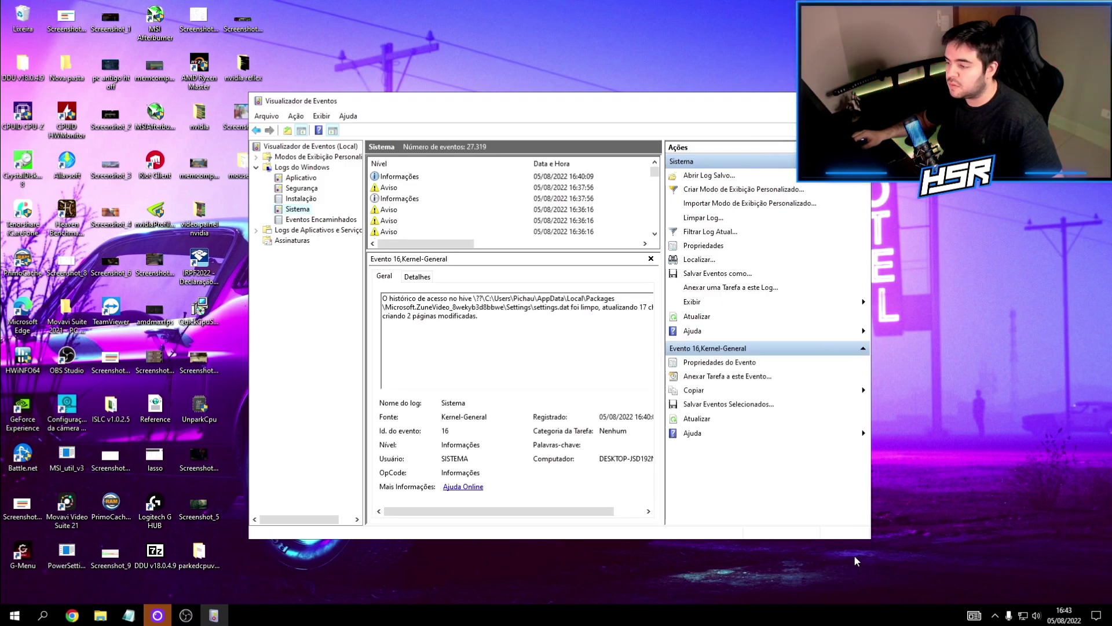
pyautogui.moveTo(869, 541); pyautogui.dragTo(1009, 623)
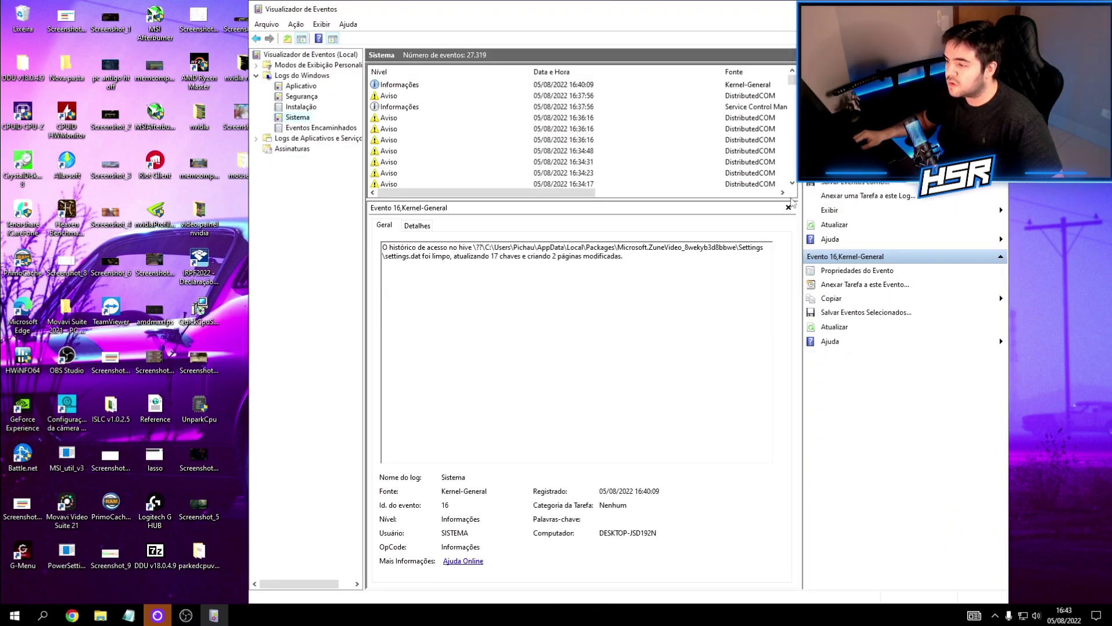
pyautogui.moveTo(760, 199); pyautogui.dragTo(747, 345)
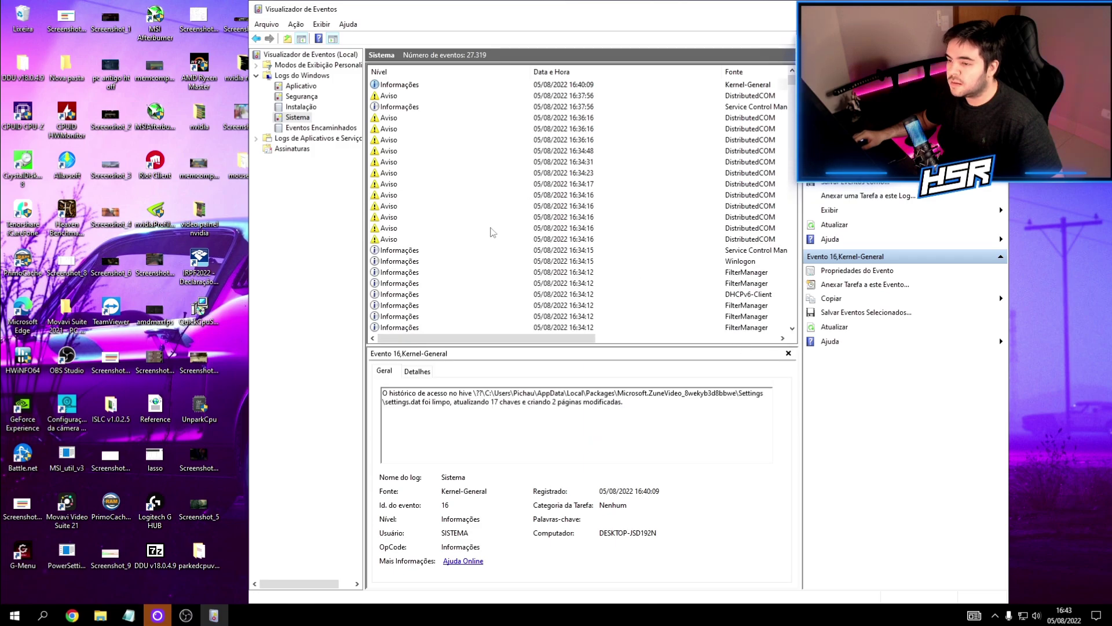
# - Search the Sistema log for "memory" to locate the memory diagnostics event, and close the search dialog
pyautogui.rightClick(287, 117)
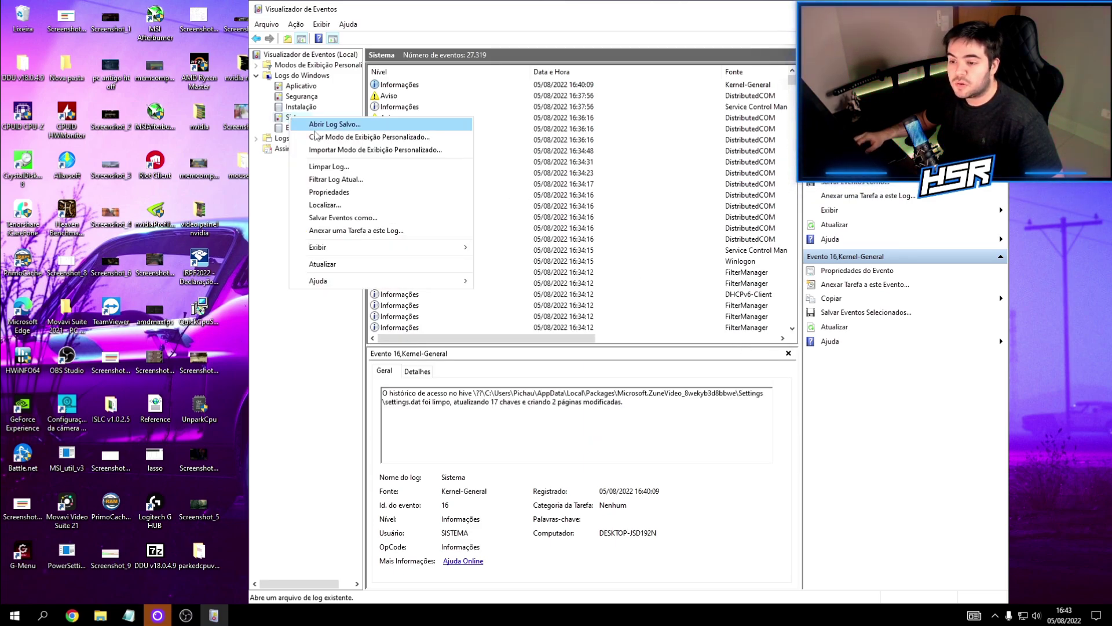
pyautogui.click(325, 205)
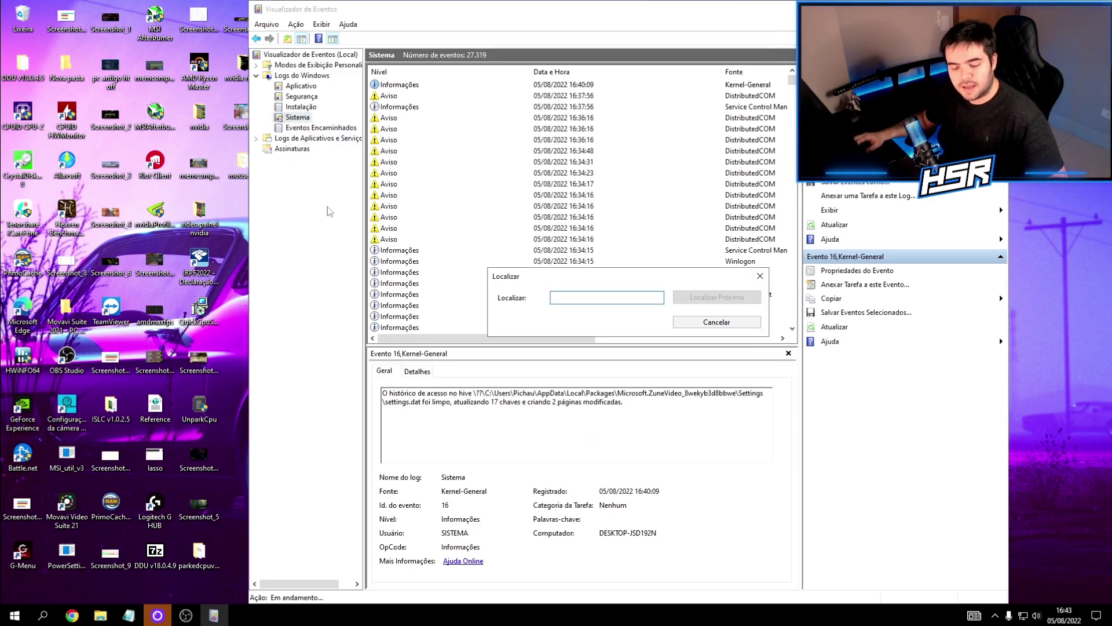
pyautogui.write('memory')
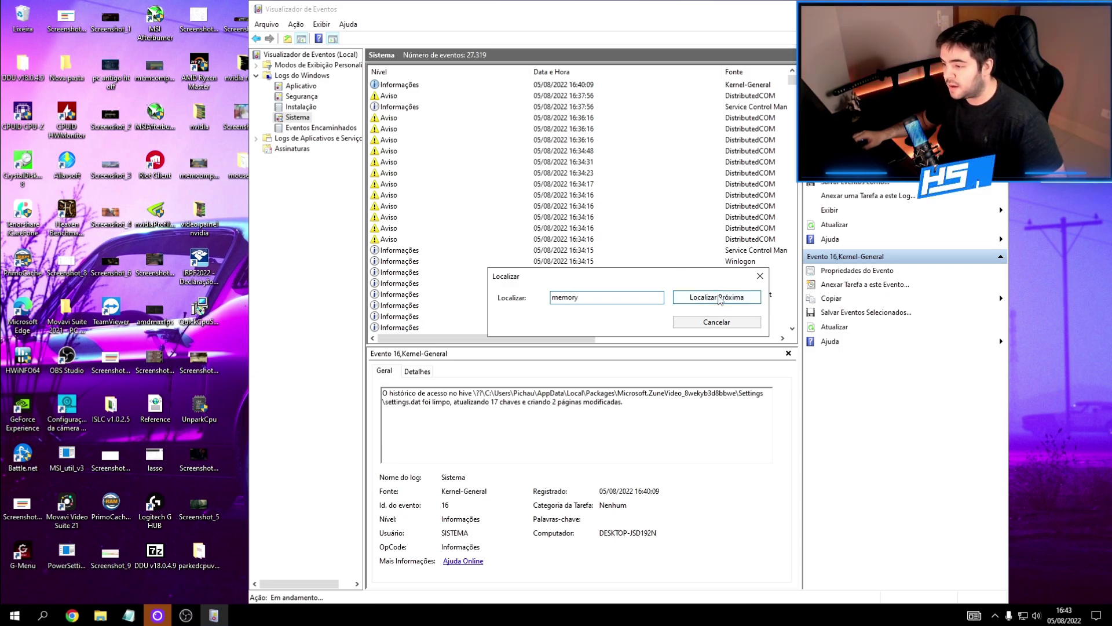
pyautogui.click(718, 298)
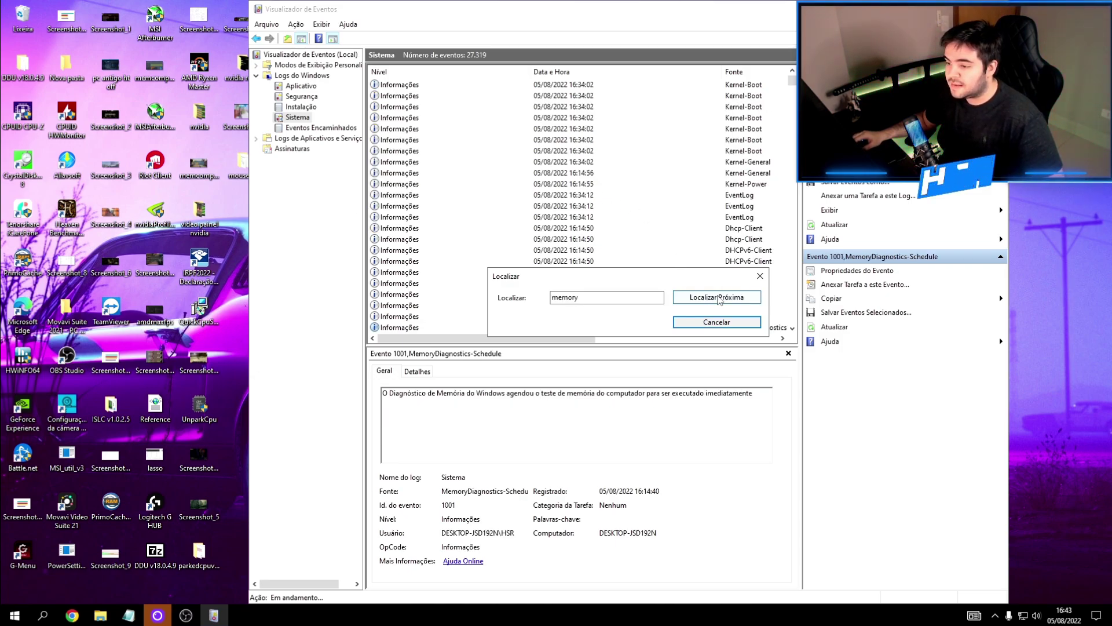
pyautogui.press('Escape')
pyautogui.scroll(2, 684, 255)
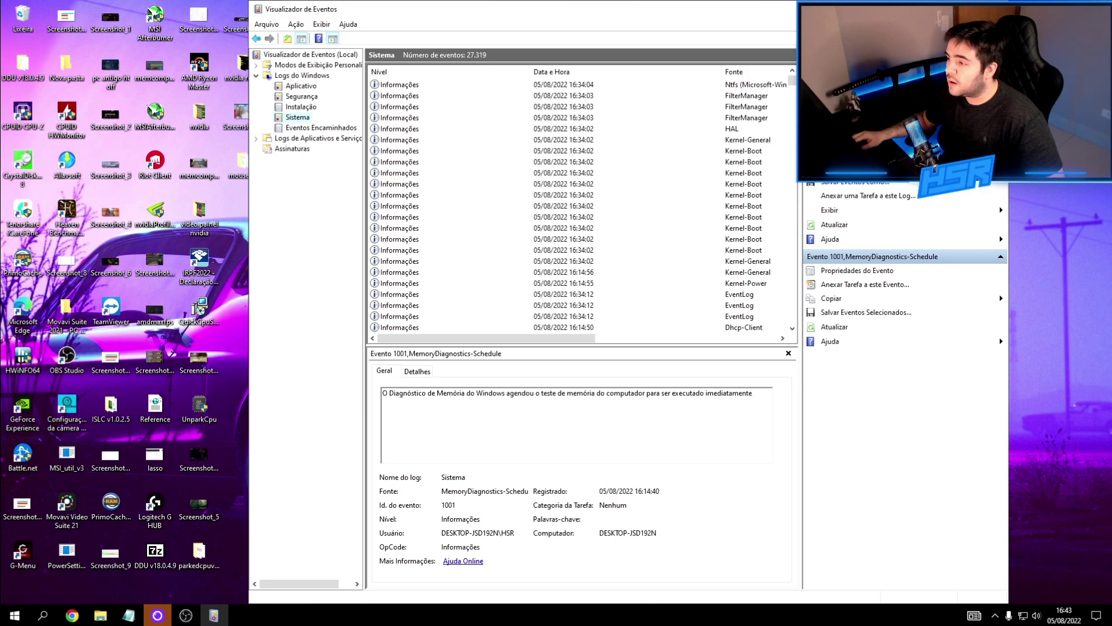
# - Repeat the "memory" search in the Sistema log with the event viewer maximized, and close the viewer
pyautogui.press('super+Up')
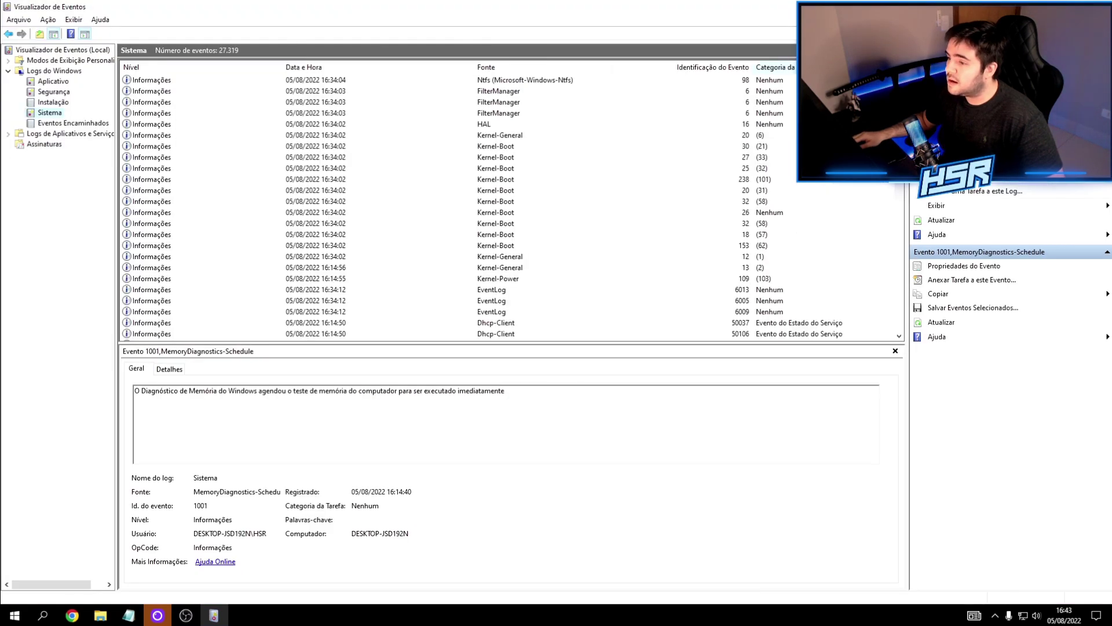
pyautogui.rightClick(47, 116)
pyautogui.click(101, 204)
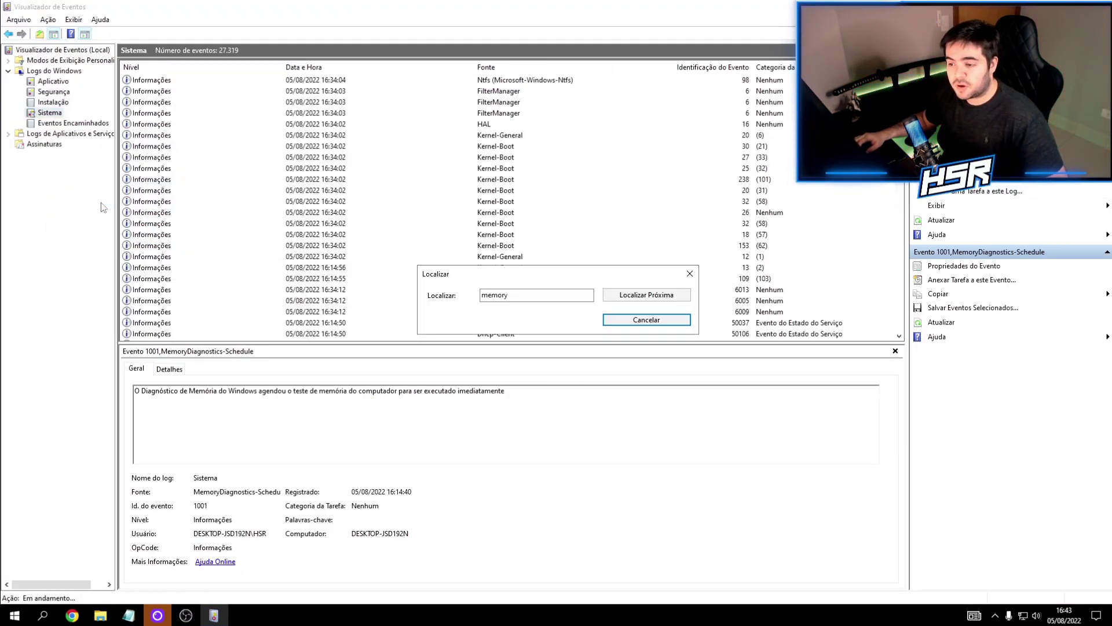
pyautogui.click(629, 294)
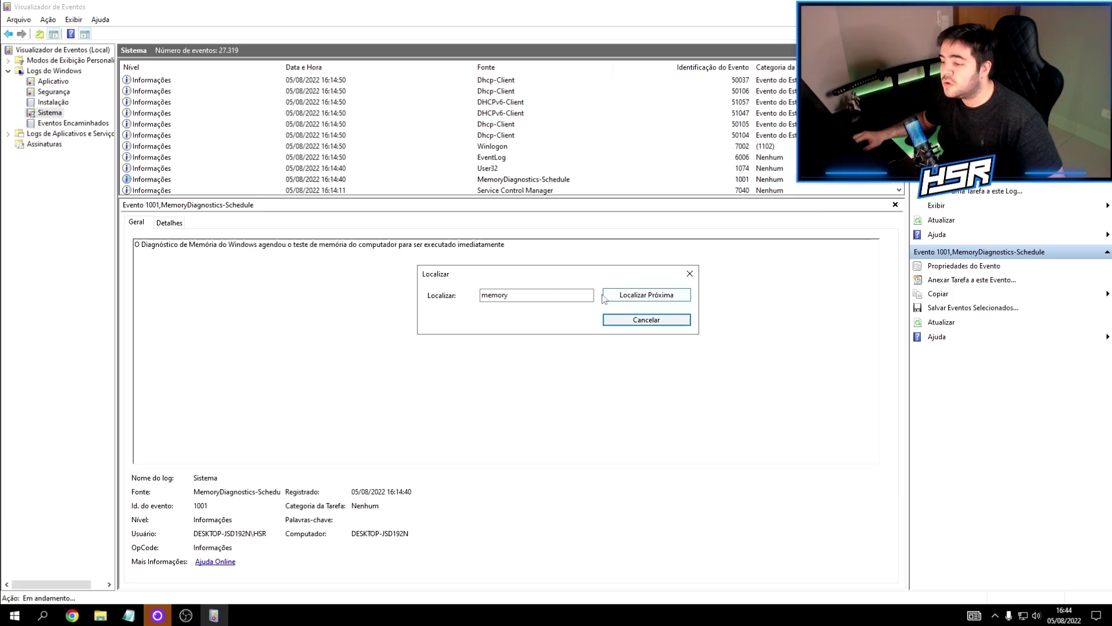
pyautogui.press('Escape')
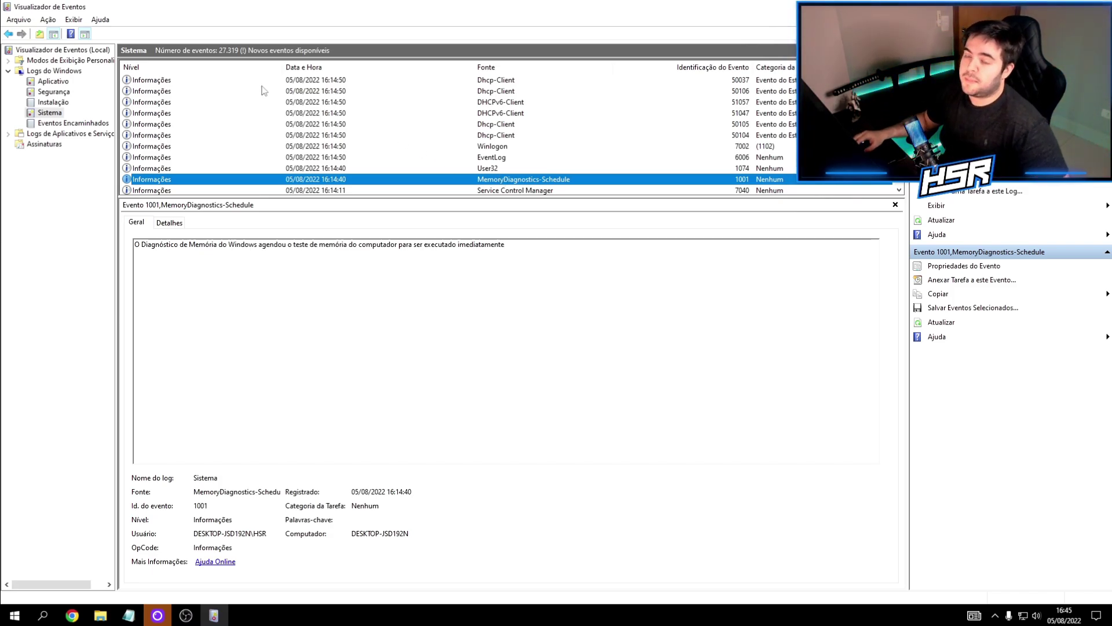
pyautogui.hotkey('alt', 'F4')
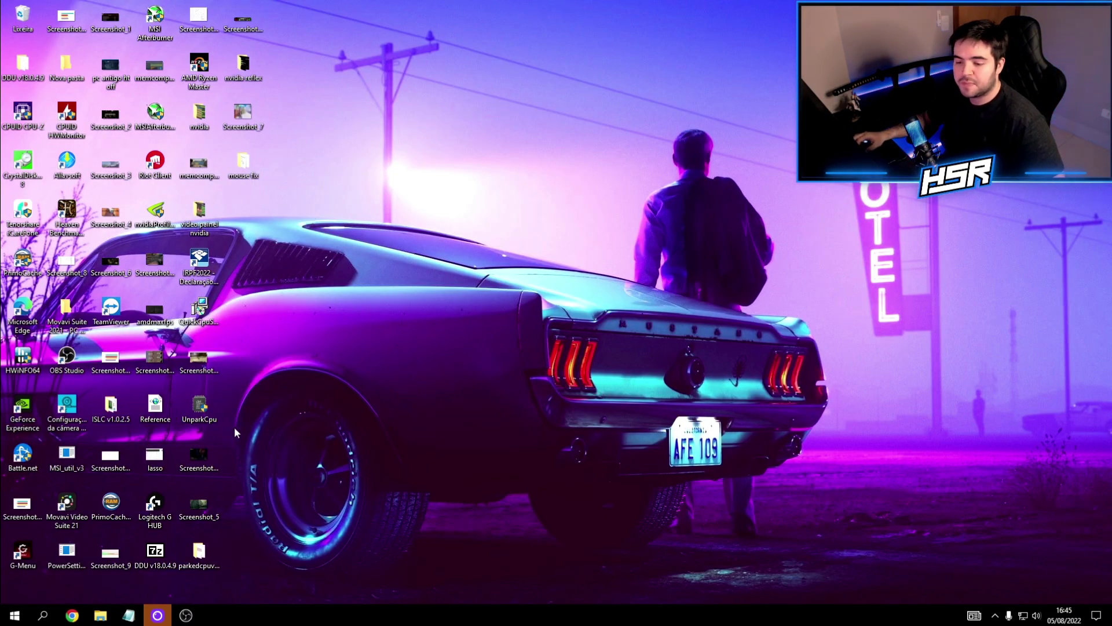
# - Run sfc /scannow in an administrator Command Prompt, and close the prompt with the exit command
pyautogui.click(16, 615)
pyautogui.write('cmd')
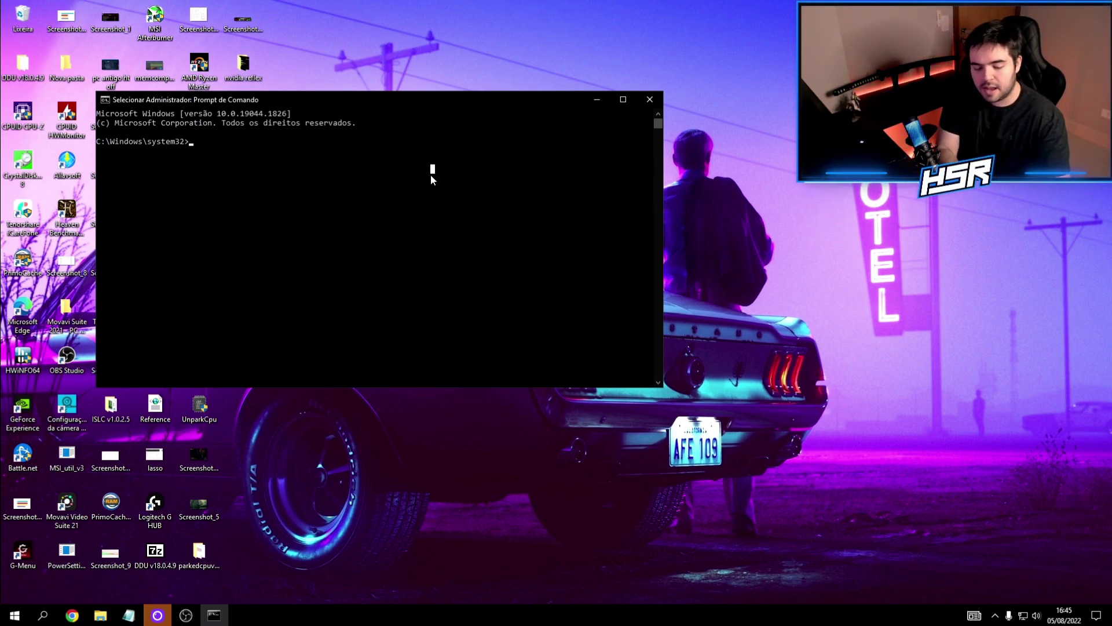
pyautogui.write('sfc /scannow')
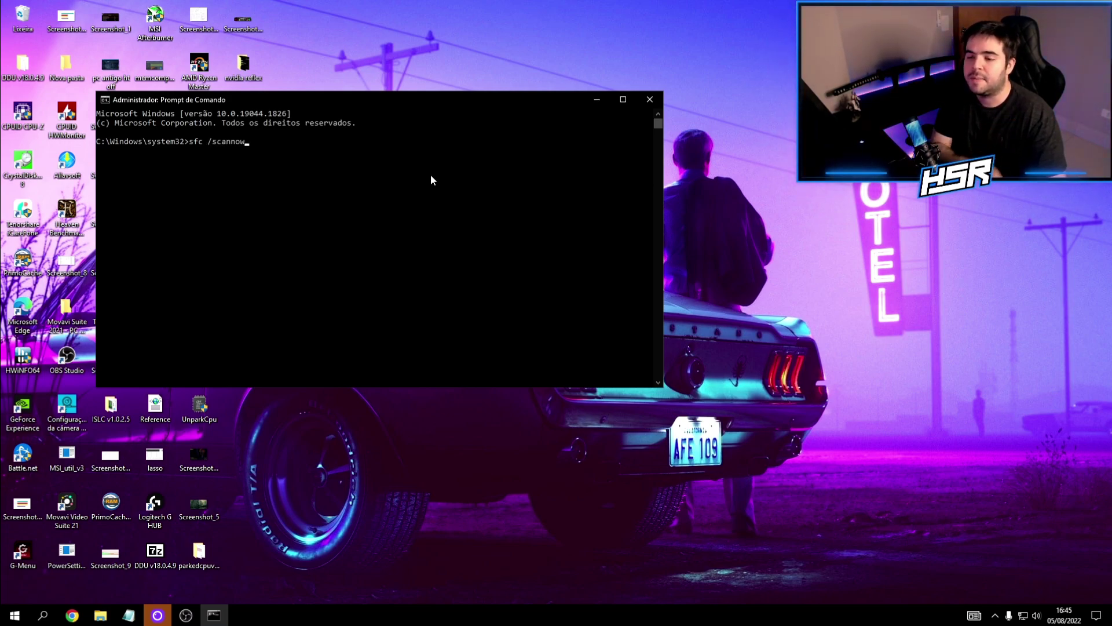
pyautogui.press('Return')
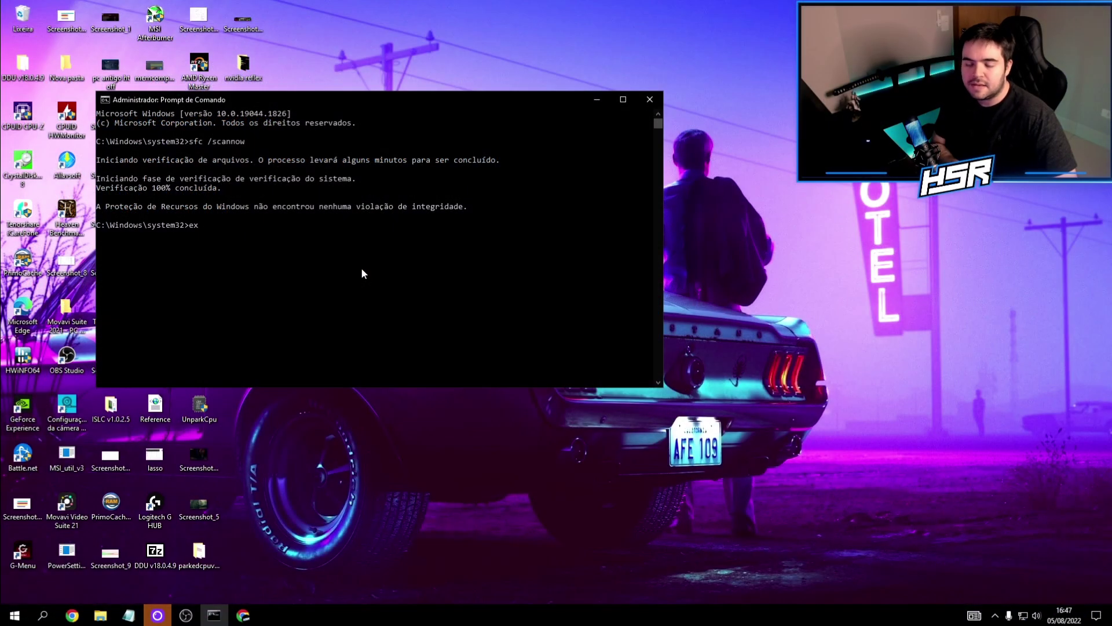
pyautogui.write('exi')
pyautogui.write('t')
pyautogui.press('Return')
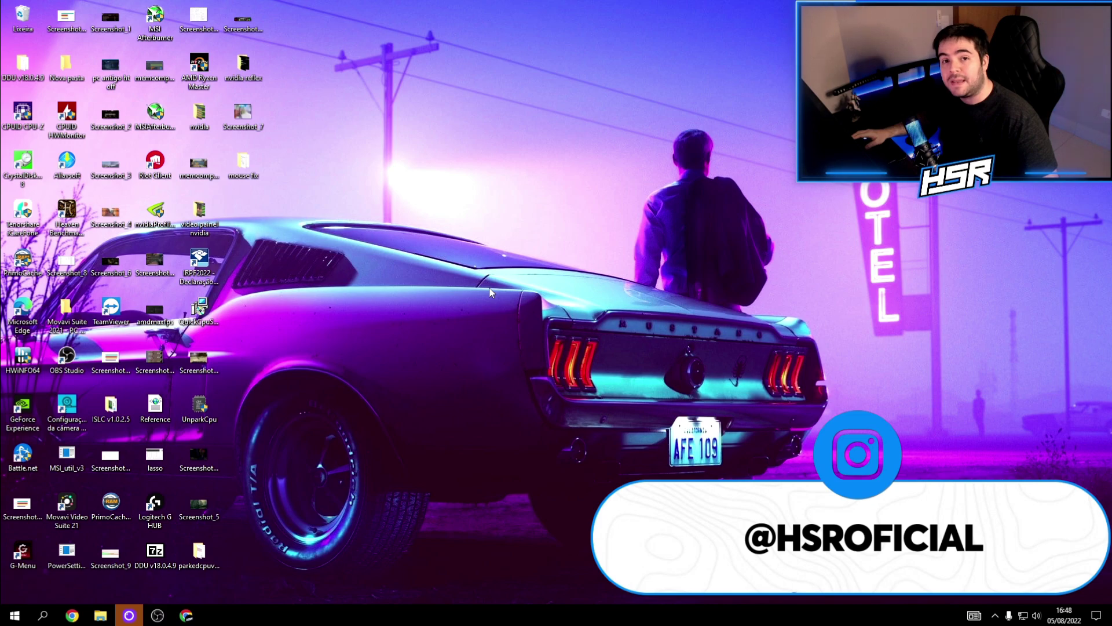
# - Open the Aplicativos e recursos settings and look through the installed apps for unnecessary ones
pyautogui.click(15, 616)
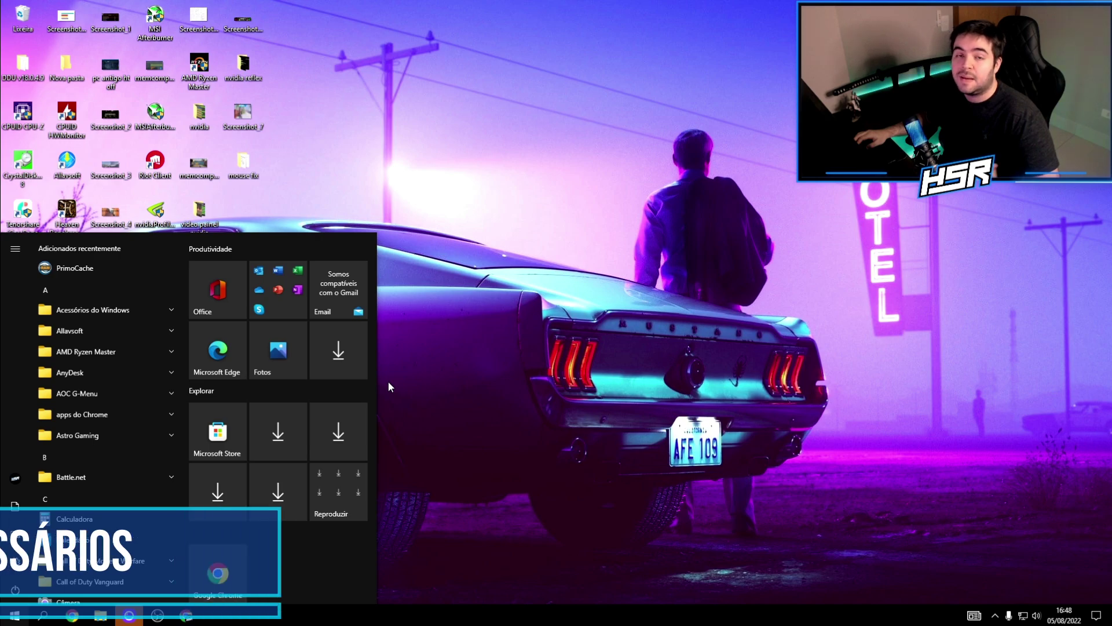
pyautogui.write('app')
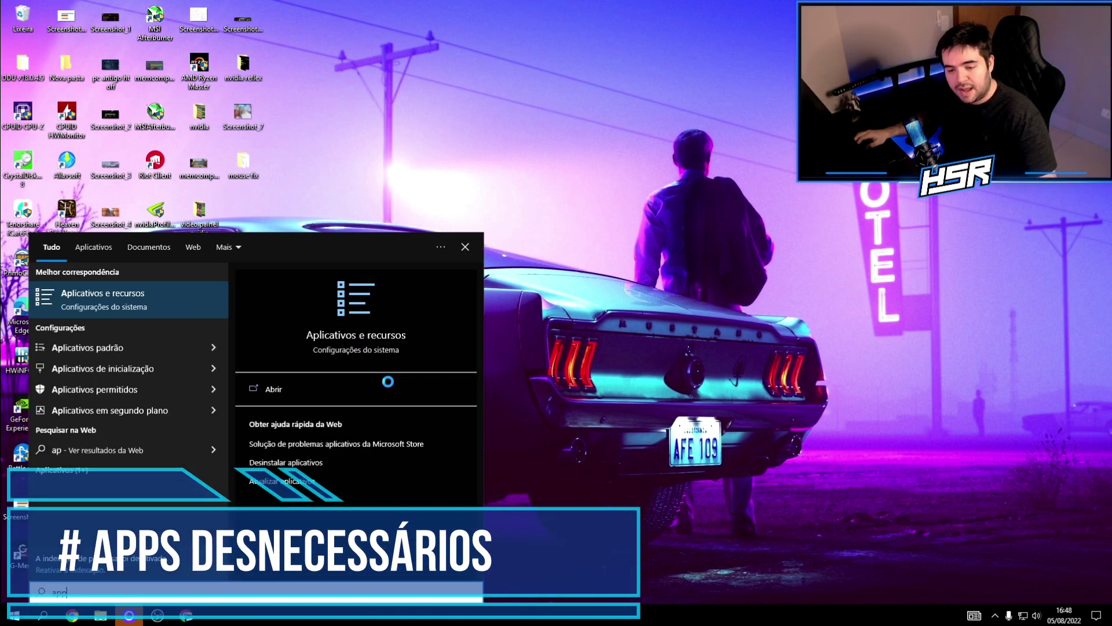
pyautogui.click(145, 299)
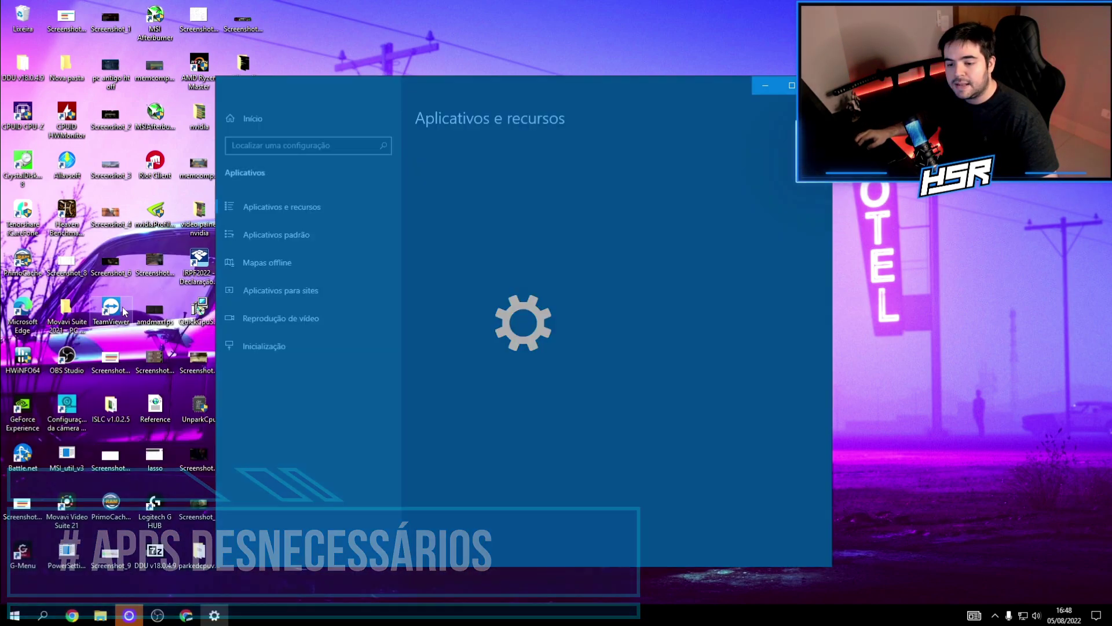
pyautogui.scroll(-5, 620, 367)
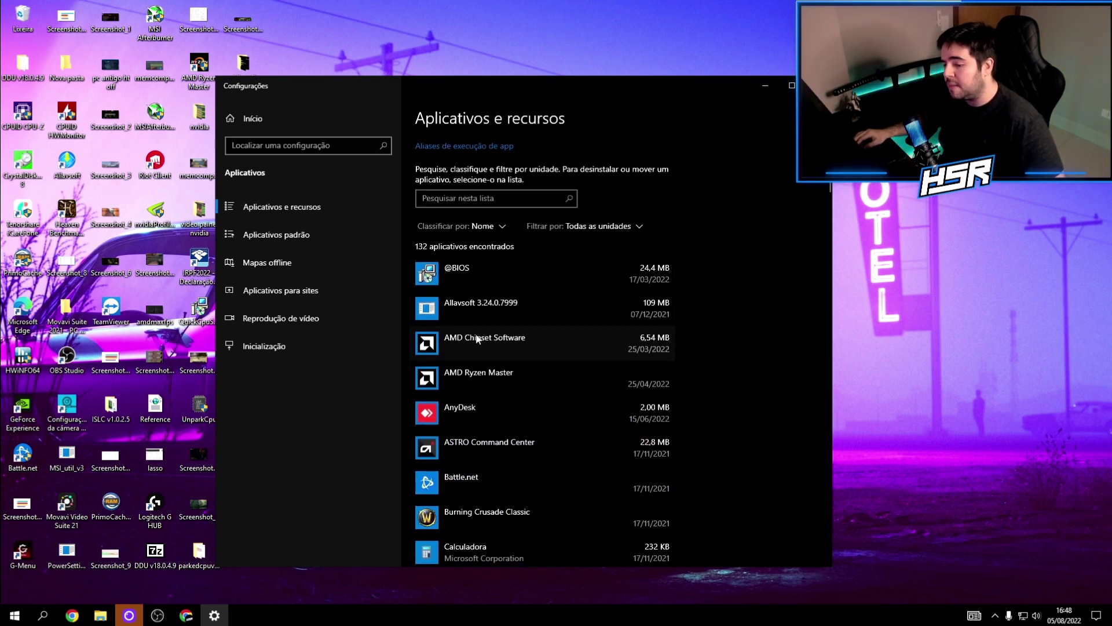
pyautogui.scroll(-3, 537, 287)
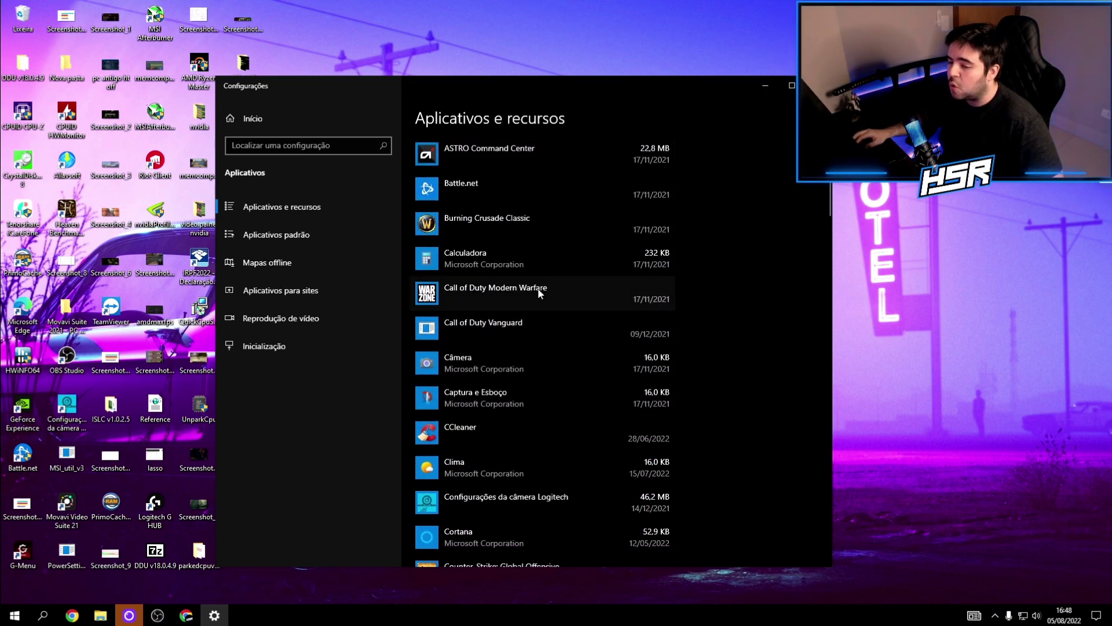
pyautogui.scroll(-3, 513, 336)
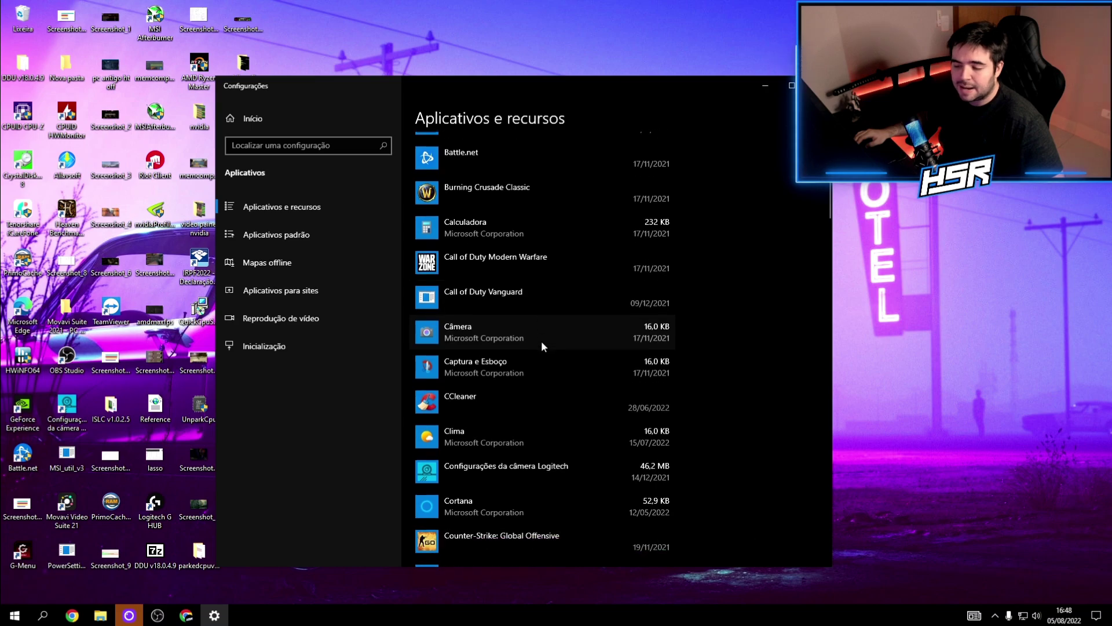
# - Look through the rest of the installed apps for unused software, expand the MSI Afterburner 4.6.4 entry, and close the settings
pyautogui.scroll(-3, 539, 346)
pyautogui.scroll(-3, 541, 345)
pyautogui.scroll(-3, 535, 350)
pyautogui.scroll(-10, 547, 286)
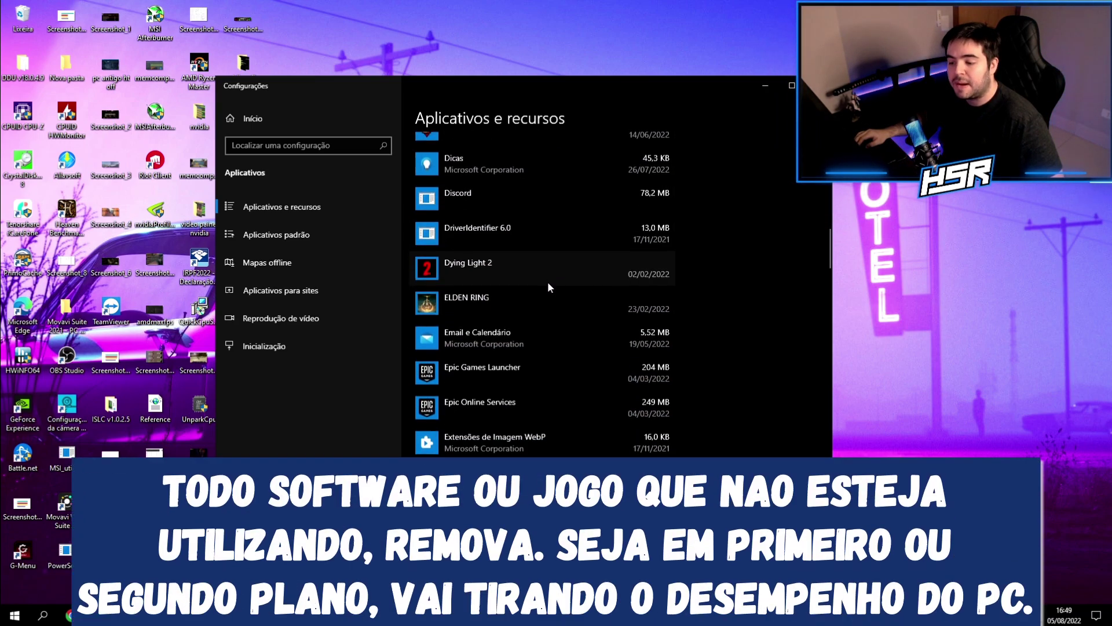
pyautogui.scroll(-5, 541, 308)
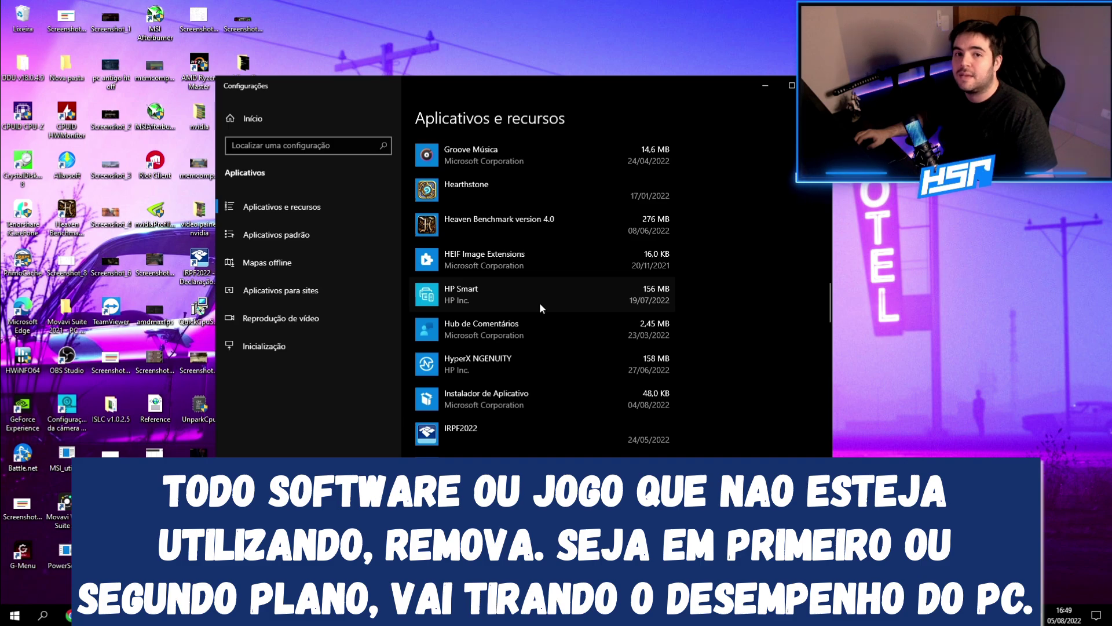
pyautogui.scroll(-4, 555, 299)
pyautogui.scroll(-13, 546, 348)
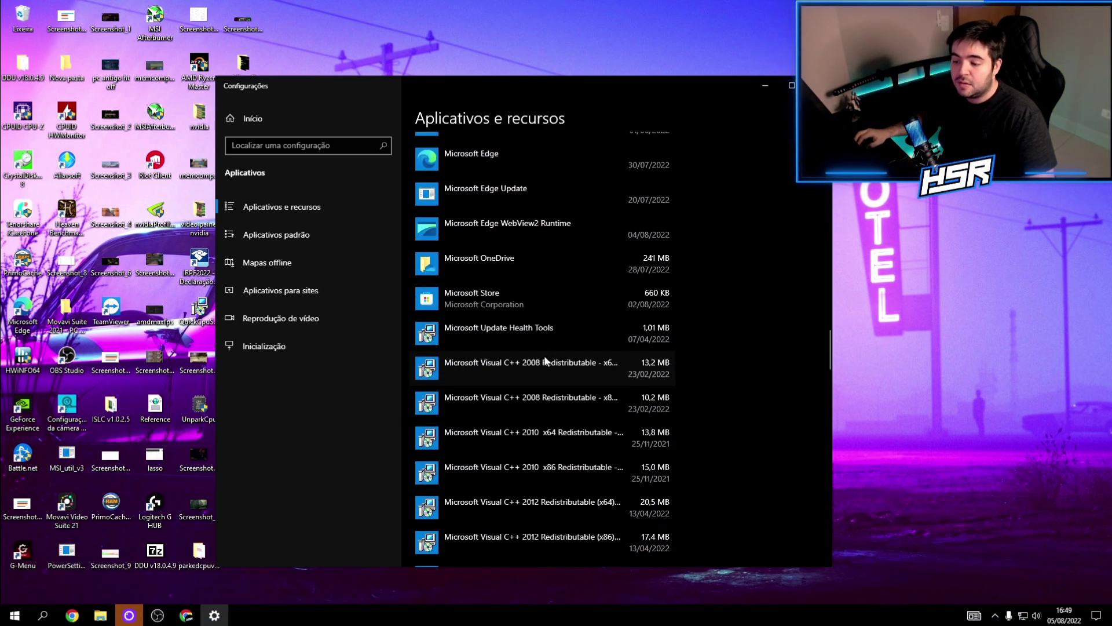
pyautogui.scroll(-4, 545, 361)
pyautogui.scroll(-13, 545, 360)
pyautogui.click(523, 265)
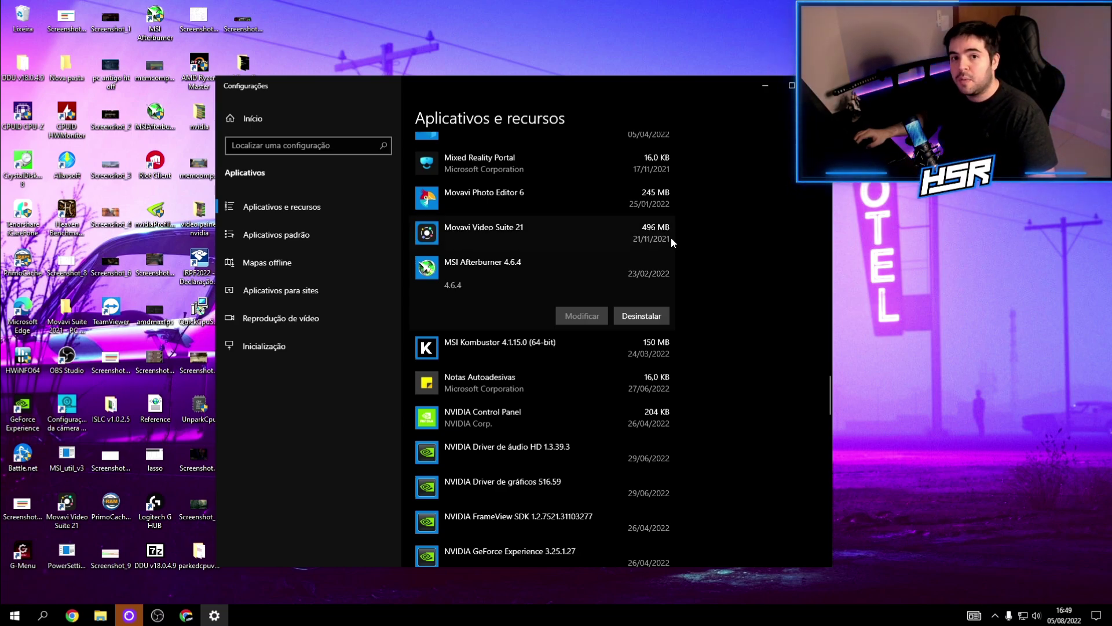
pyautogui.click(819, 85)
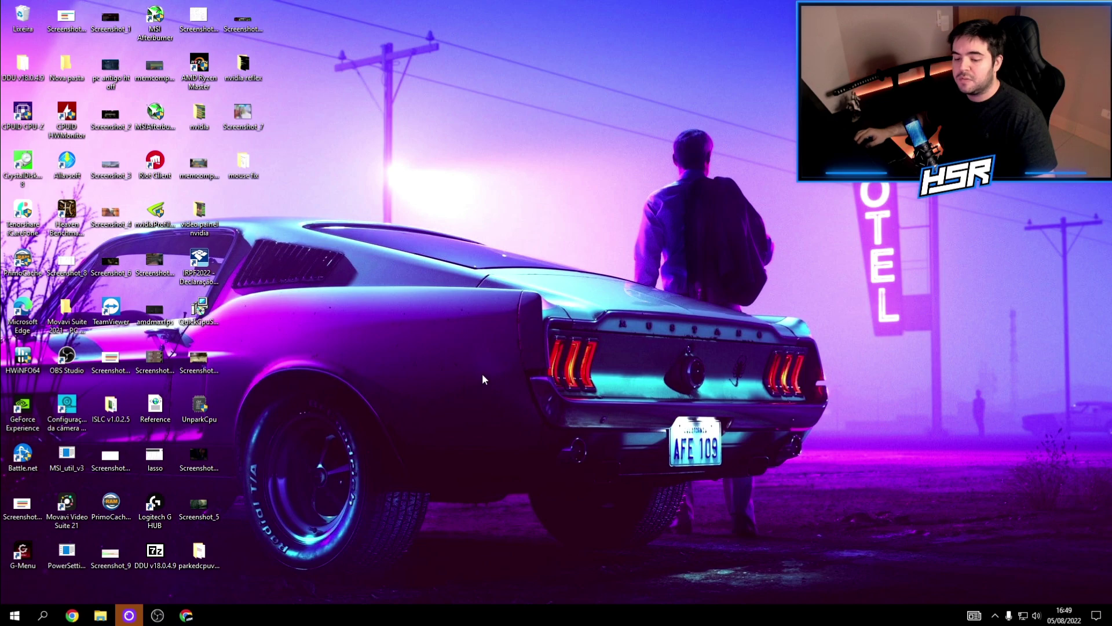
# - Open MSI Afterburner, inspect the graphics card's voltage/frequency curve for alterations, and close the curve editor
pyautogui.press('super')
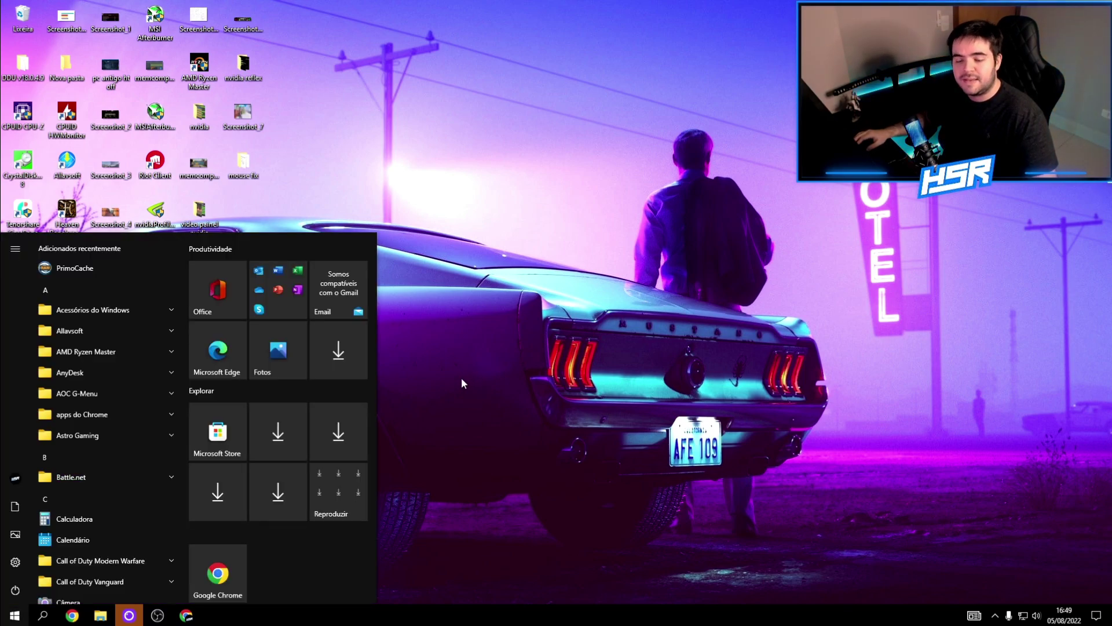
pyautogui.write('msi')
pyautogui.press('Return')
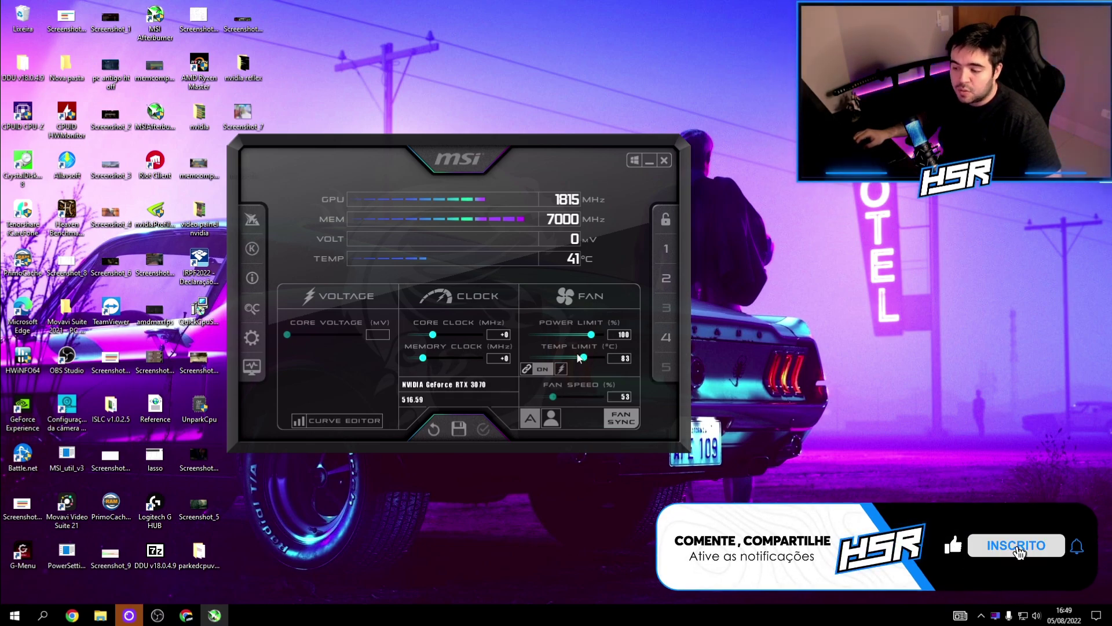
pyautogui.click(304, 421)
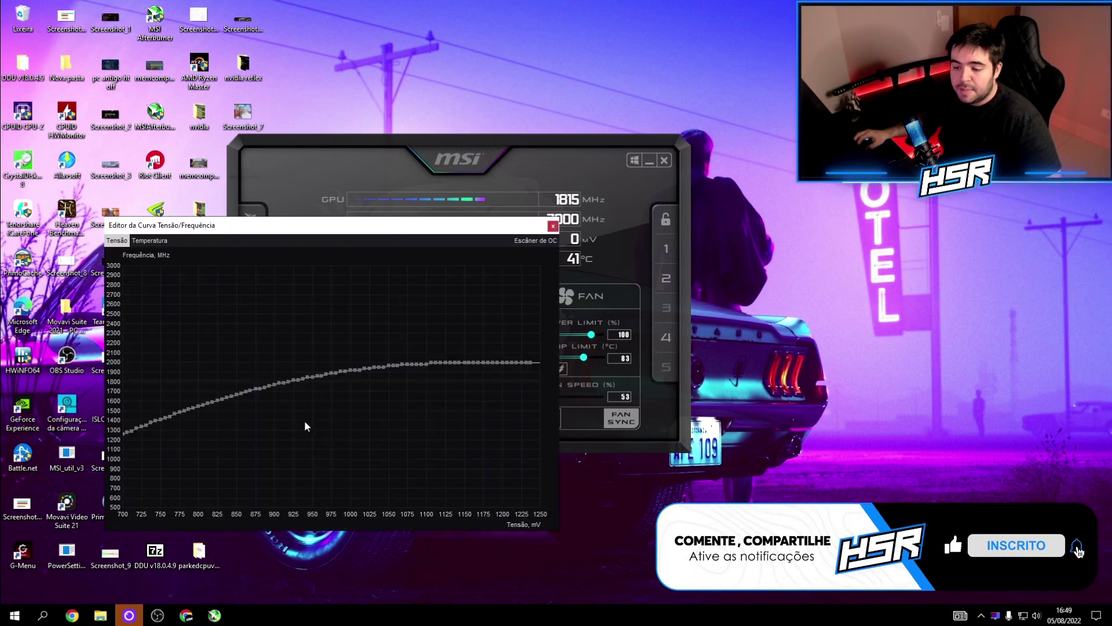
pyautogui.click(554, 226)
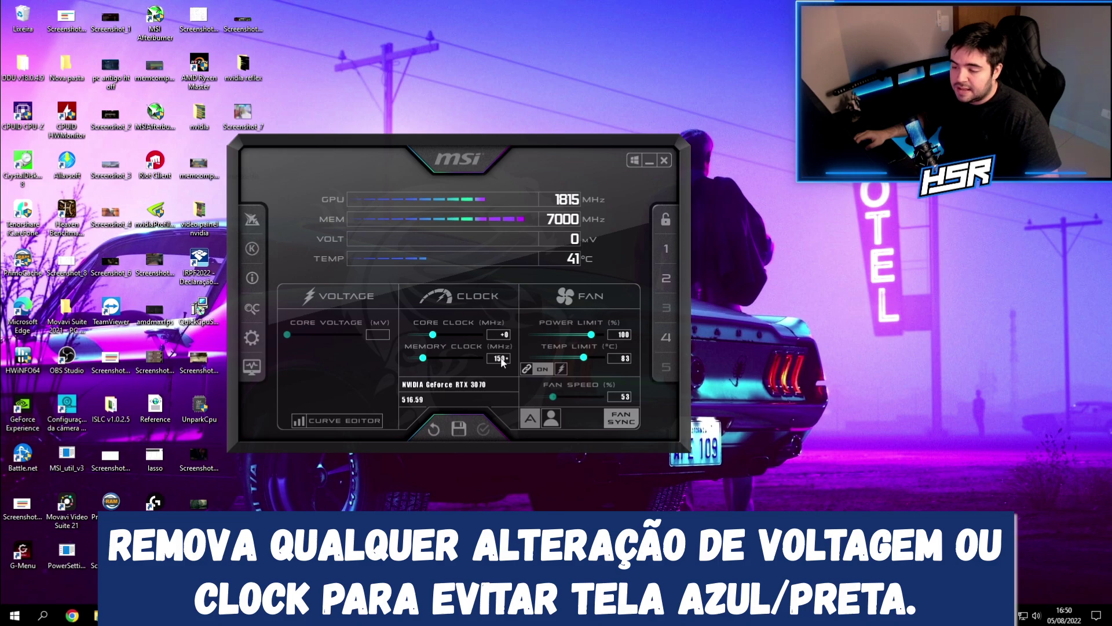
# - Enter example offsets of +150 MHz for both the memory clock and the core clock
pyautogui.write('150')
pyautogui.press('Return')
pyautogui.click(503, 335)
pyautogui.write('150')
pyautogui.press('Return')
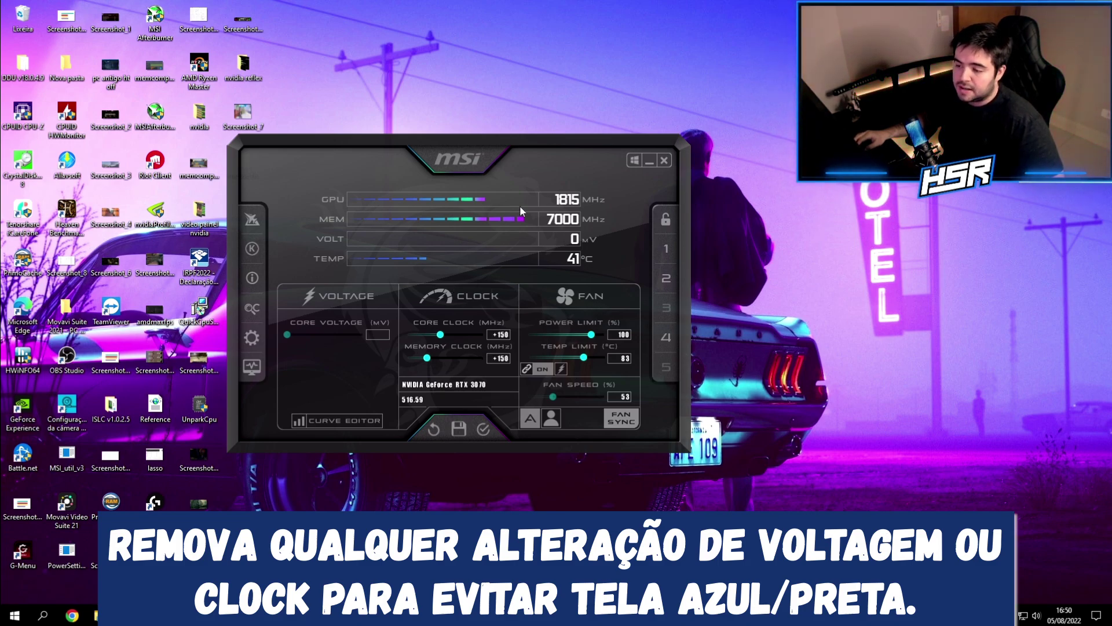
# - Place the voltage/frequency curve editor beside the Afterburner main window and apply the clock offsets
pyautogui.click(353, 418)
pyautogui.moveTo(414, 233); pyautogui.dragTo(938, 207)
pyautogui.moveTo(572, 133); pyautogui.dragTo(483, 139)
pyautogui.moveTo(733, 205); pyautogui.dragTo(678, 200)
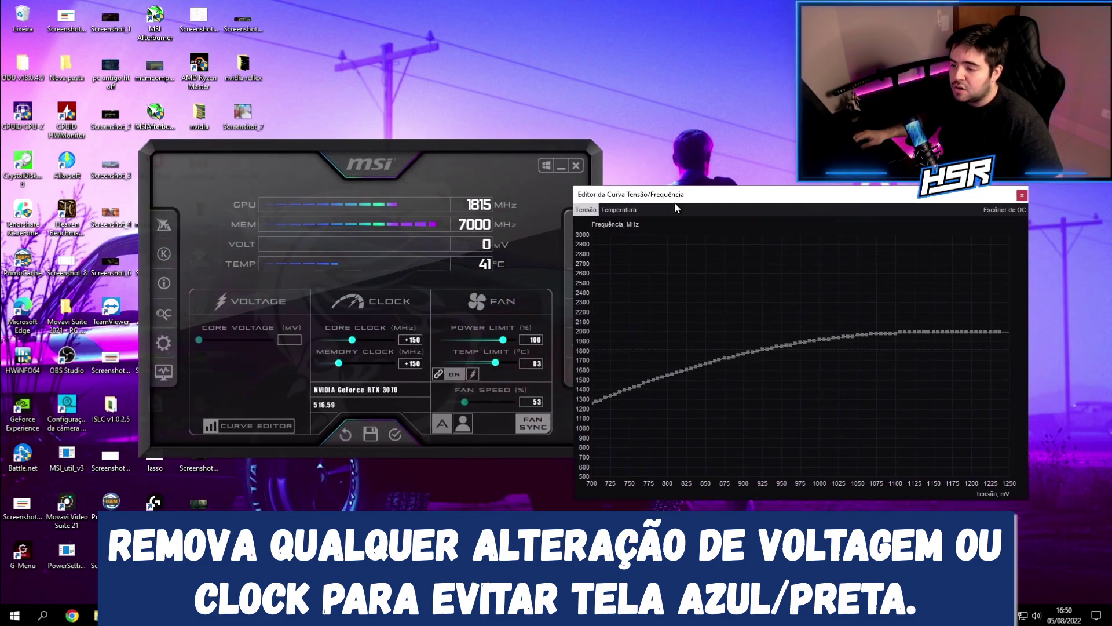
pyautogui.click(393, 436)
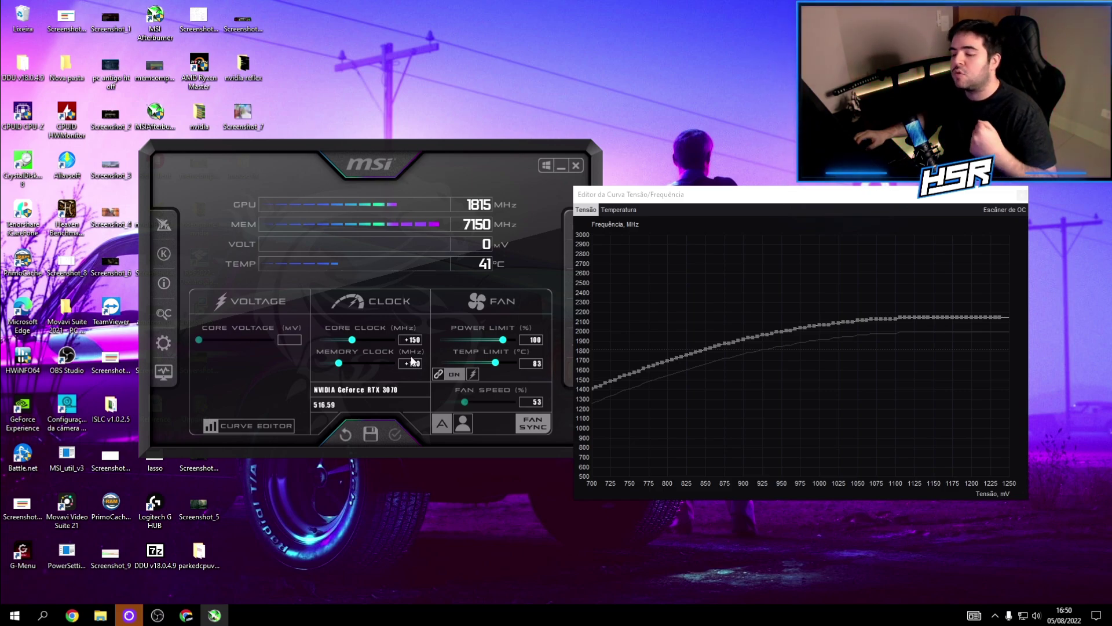
# - Reset the graphics card's clock settings to their defaults and close MSI Afterburner
pyautogui.click(348, 440)
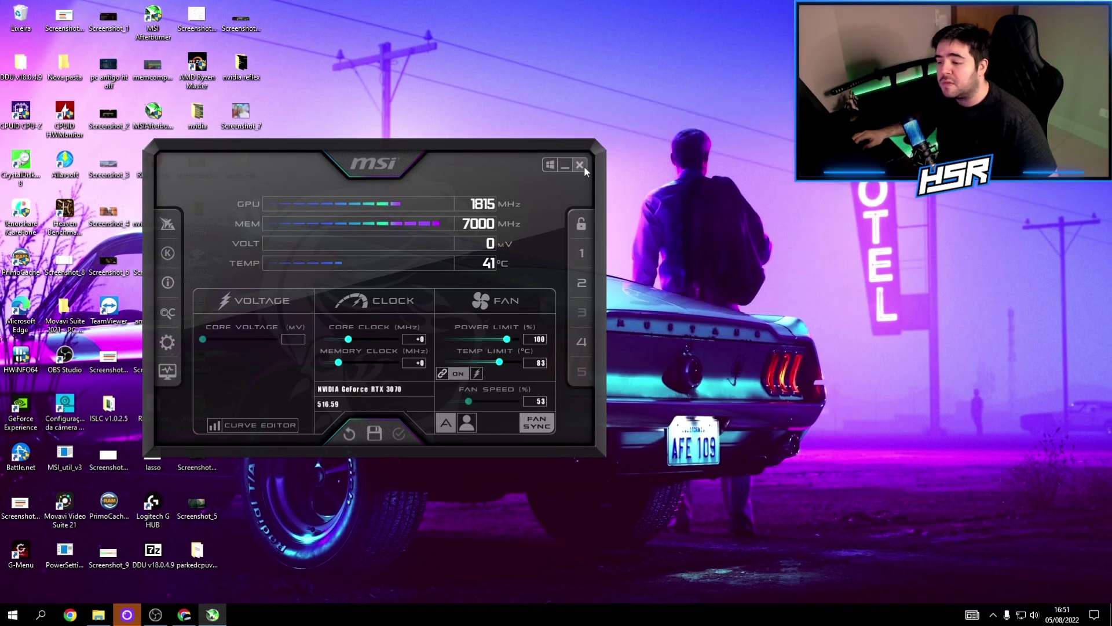
pyautogui.click(577, 166)
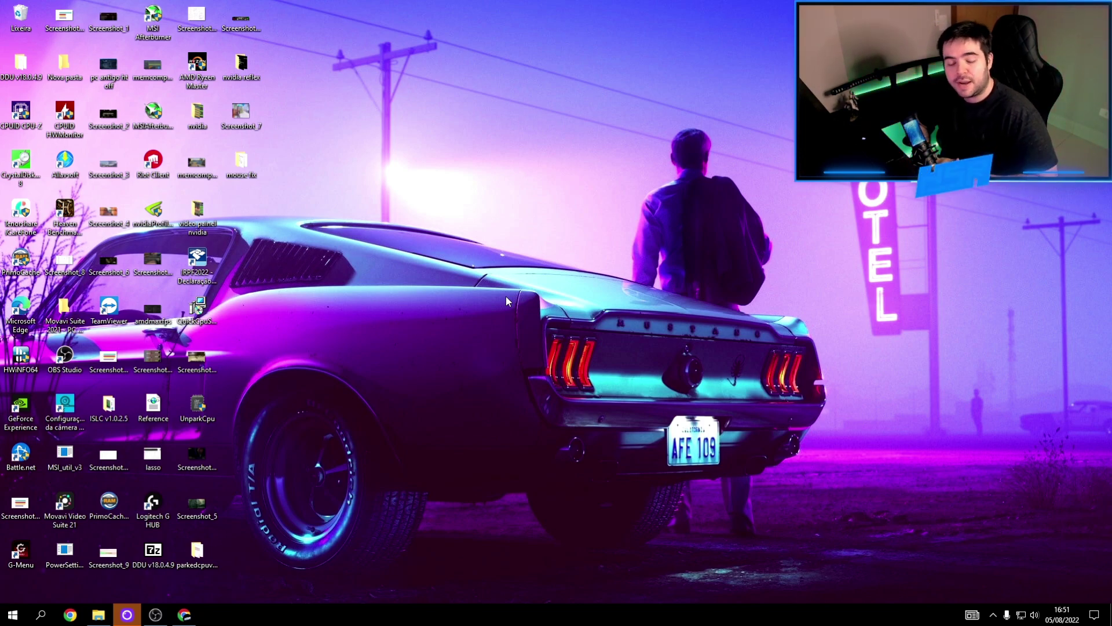
# - Open Gerenciador de Dispositivos, examine the system devices, Portas (COM e LPT) and Controladores USB categories, and close it
pyautogui.press('super')
pyautogui.write('dis')
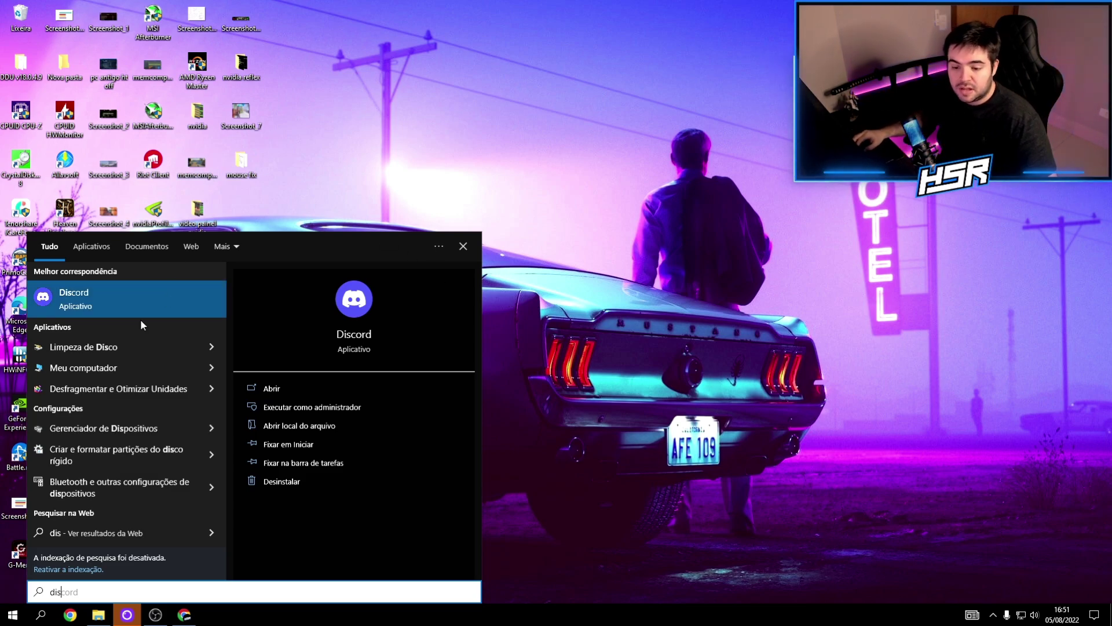
pyautogui.click(110, 429)
pyautogui.moveTo(219, 30); pyautogui.dragTo(393, 260)
pyautogui.scroll(-1, 328, 412)
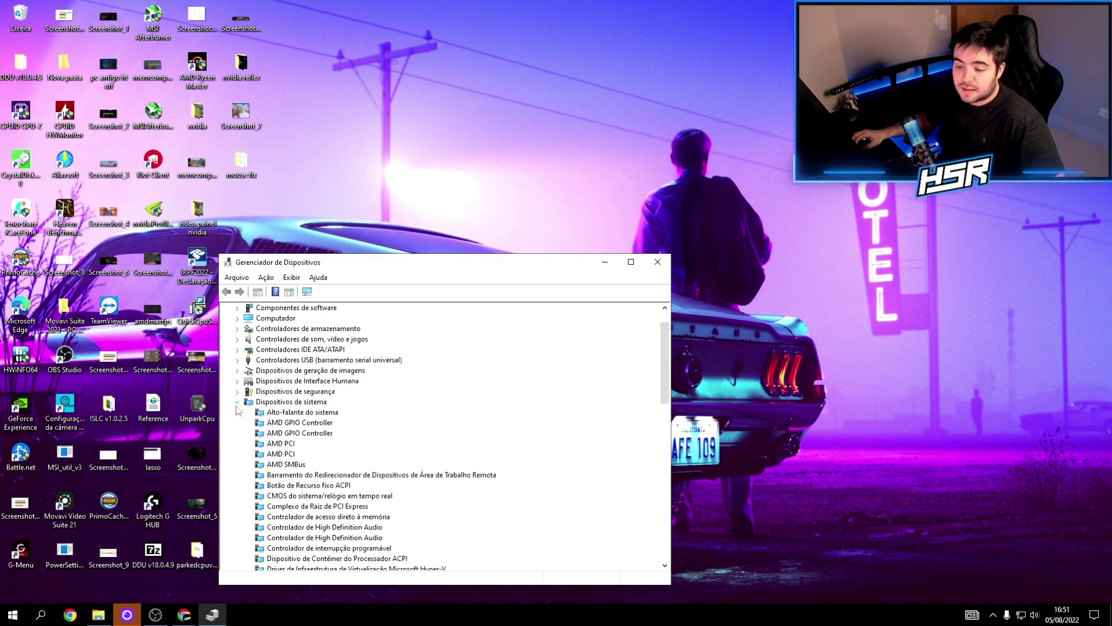
pyautogui.doubleClick(284, 400)
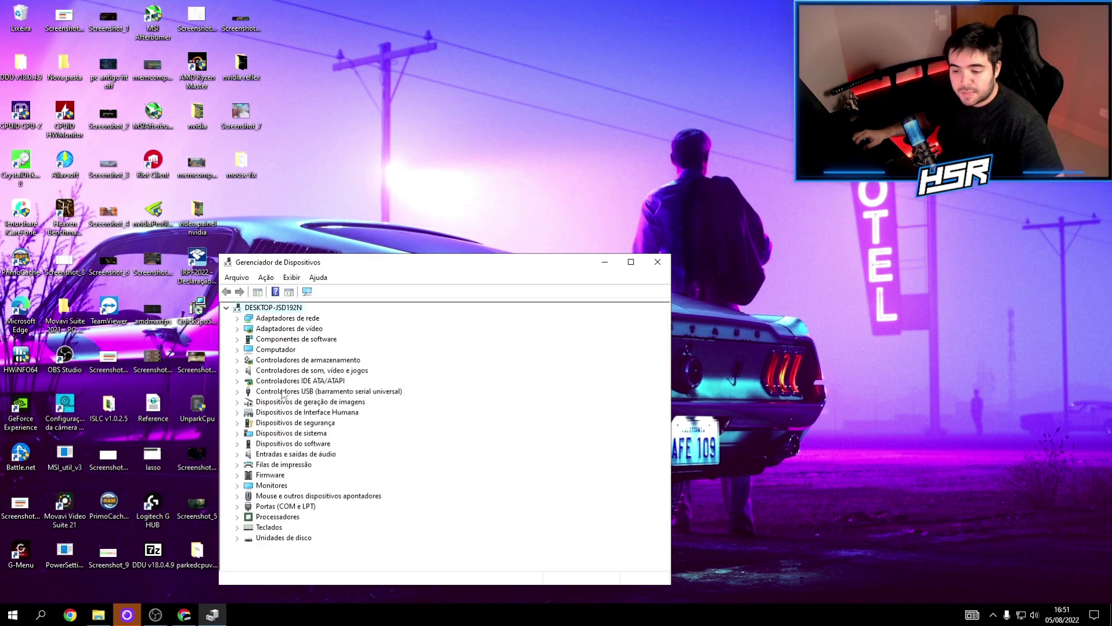
pyautogui.doubleClick(272, 506)
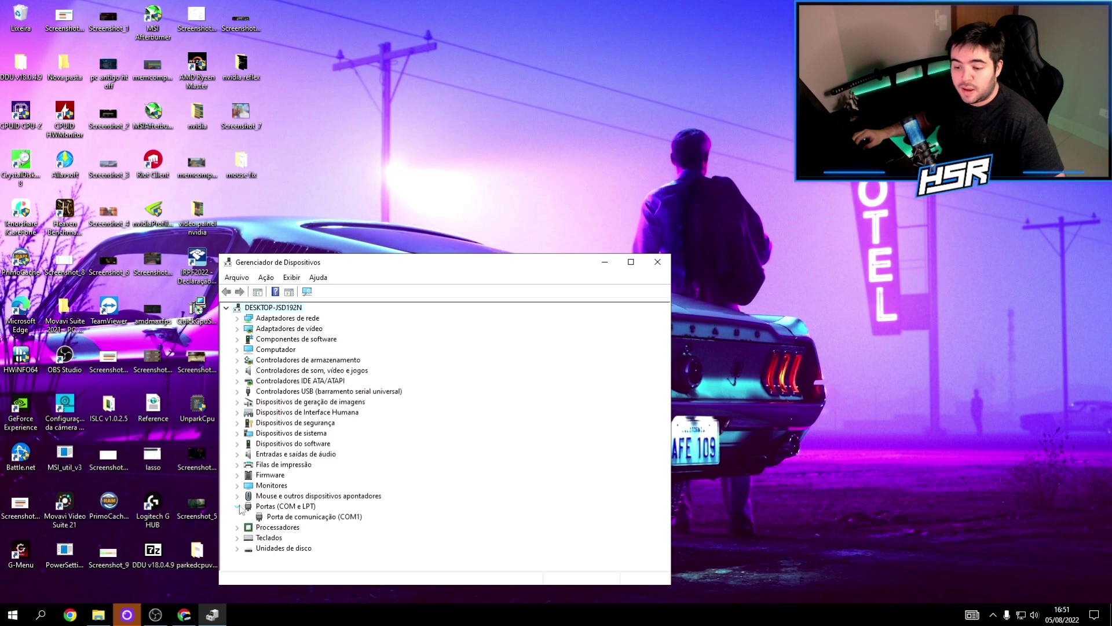
pyautogui.moveTo(434, 263); pyautogui.dragTo(441, 171)
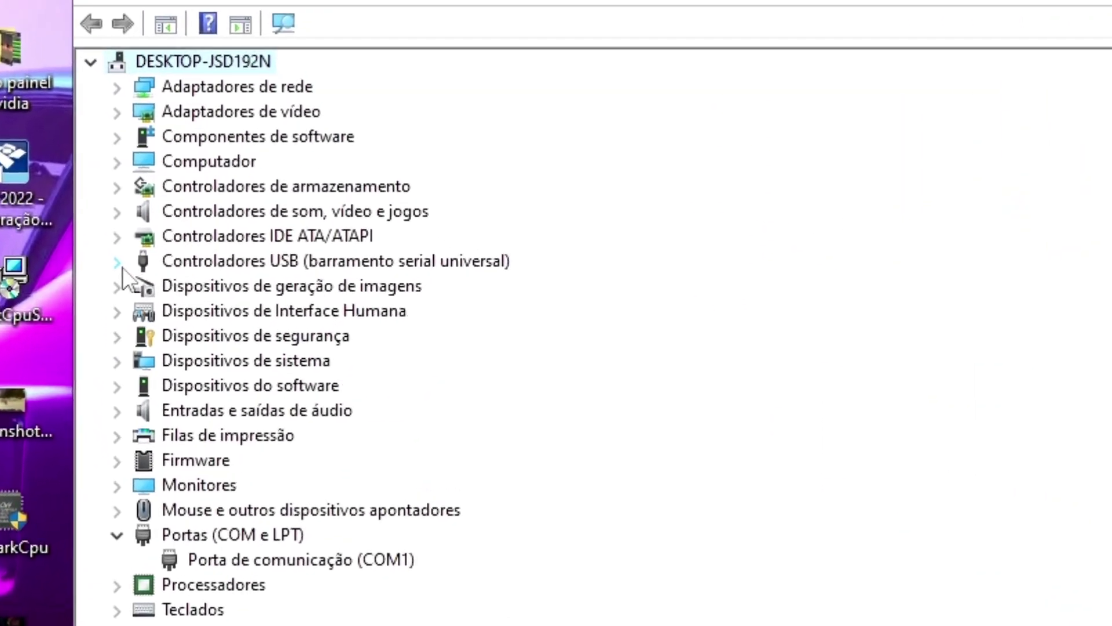
pyautogui.click(244, 299)
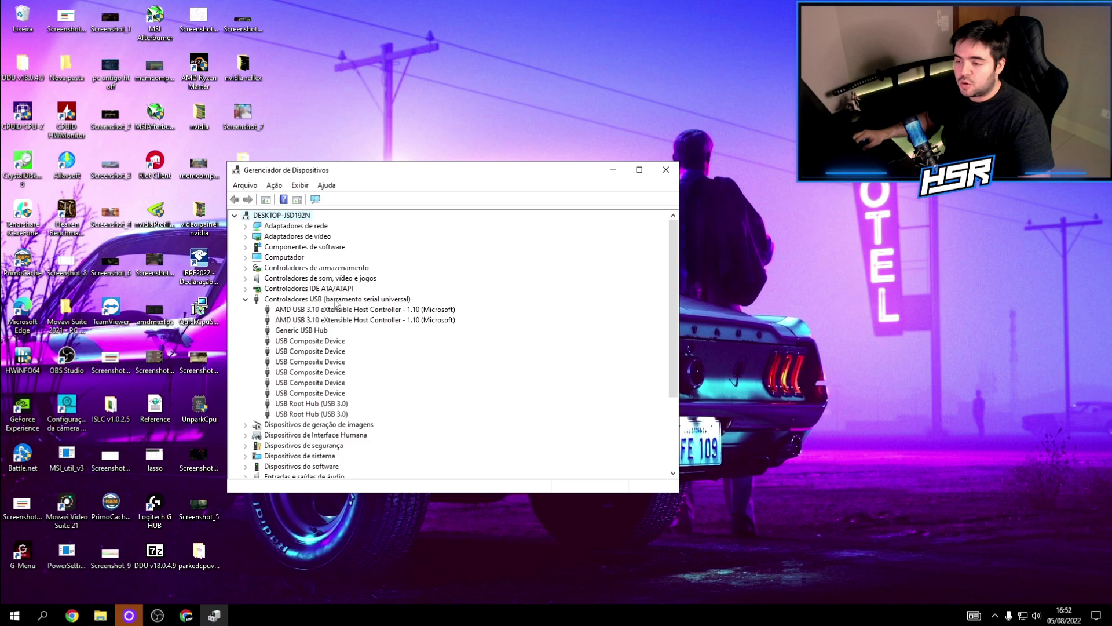
pyautogui.click(667, 170)
# - Open Editor do Registro and go to the key HKEY_CURRENT_USER\Control Panel\Desktop
pyautogui.press('super')
pyautogui.write('reged')
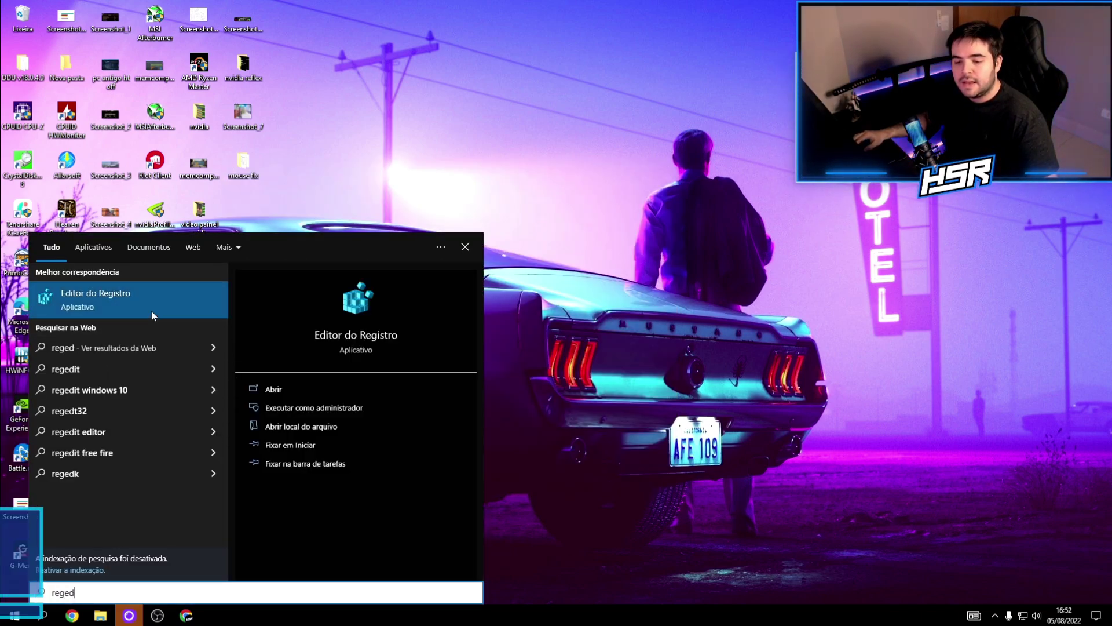
pyautogui.click(137, 298)
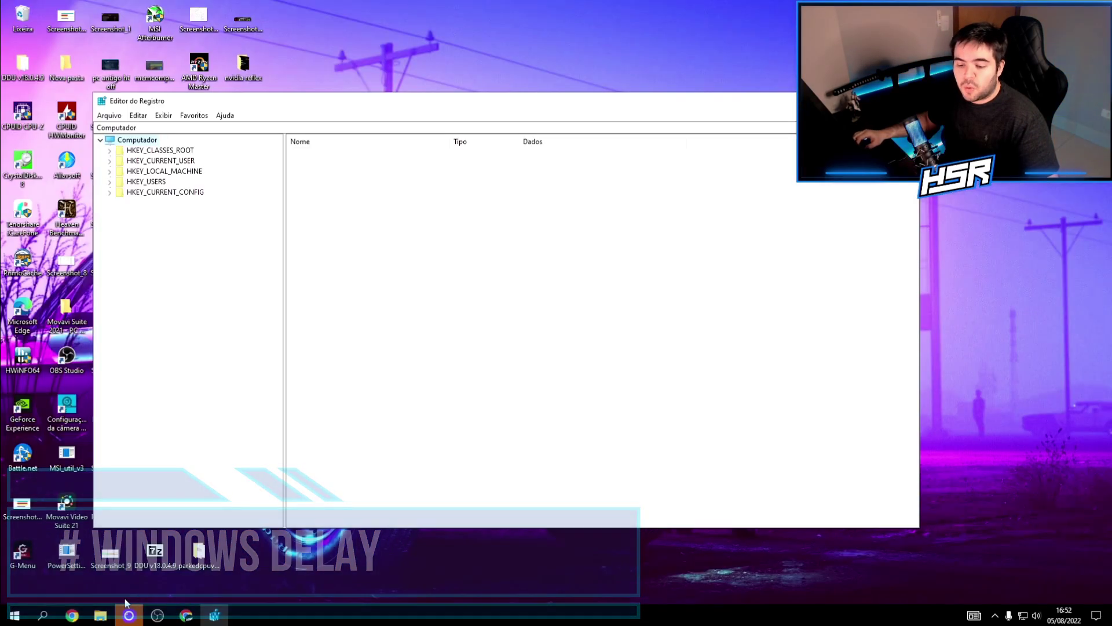
pyautogui.click(101, 615)
pyautogui.click(102, 616)
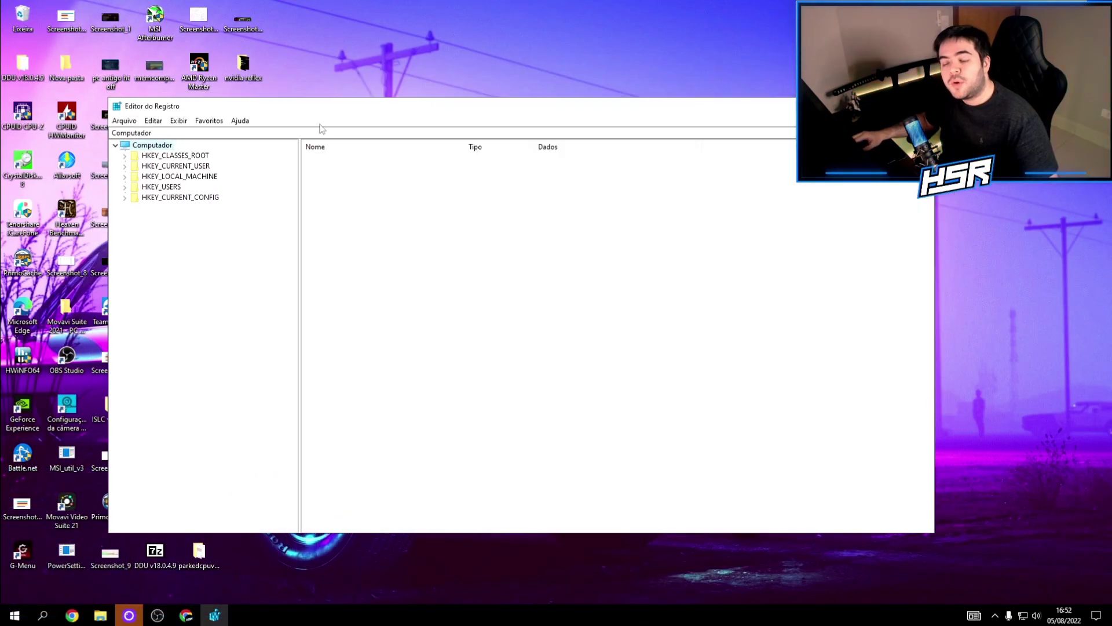
pyautogui.click(221, 132)
pyautogui.write('HKEY_CURRENT_USER\\Control Panel\\Desktop')
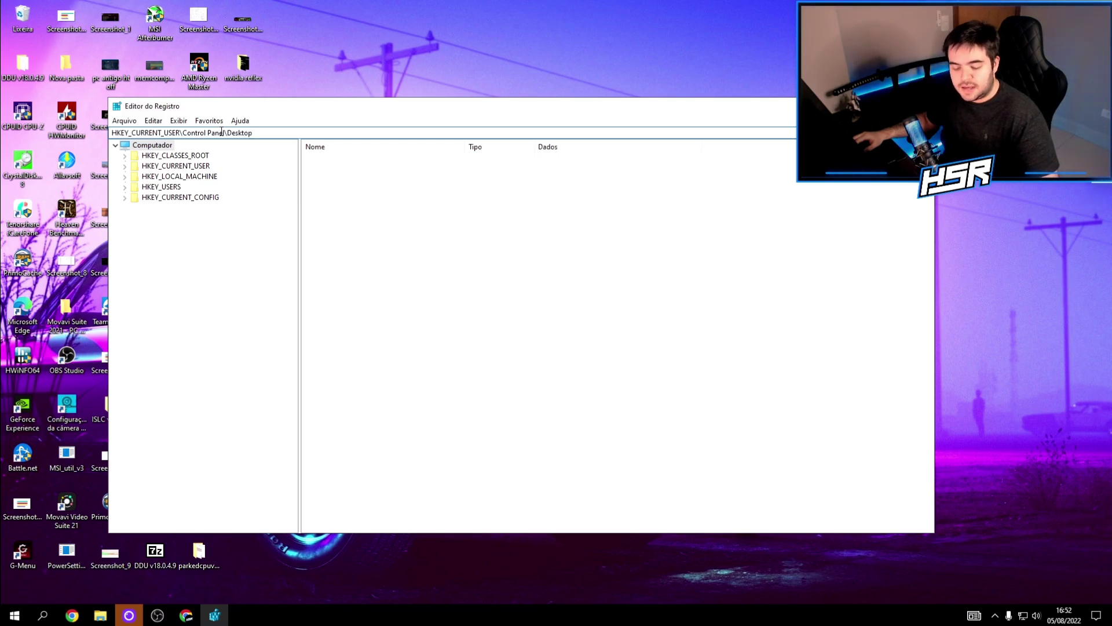
pyautogui.press('Return')
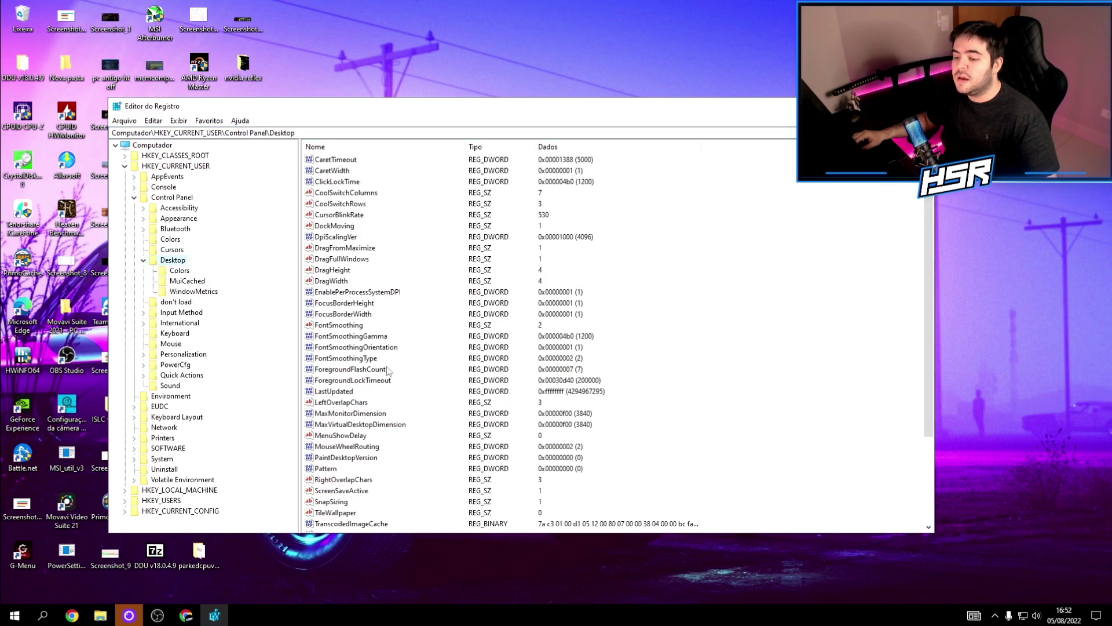
# - Open the MenuShowDelay string, accept 0 as its value data, and close the registry editor
pyautogui.scroll(-2, 383, 405)
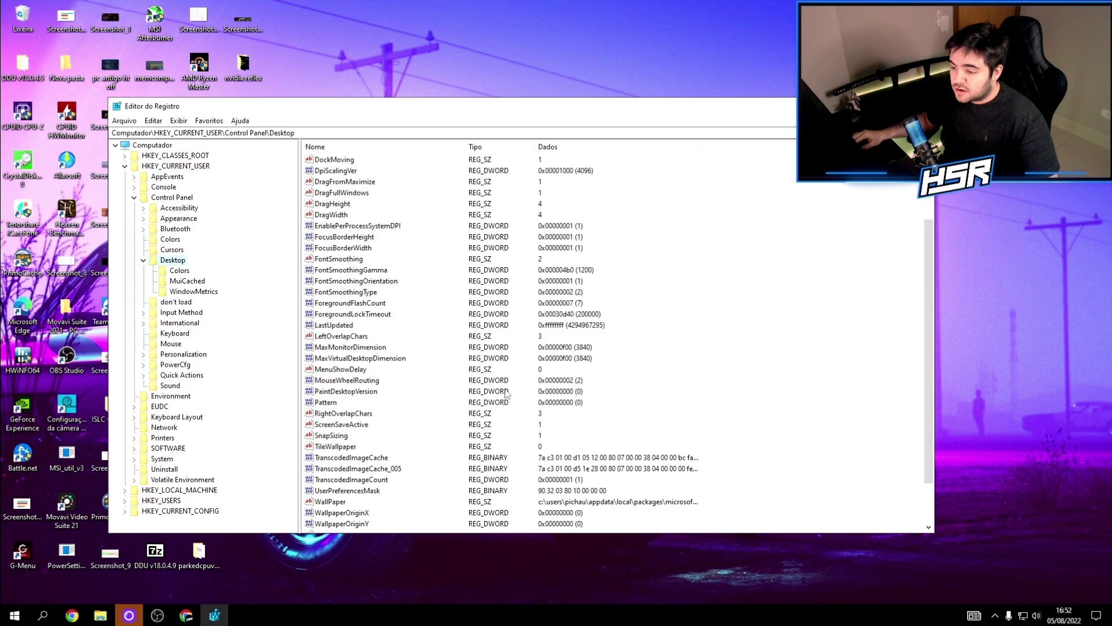
pyautogui.click(348, 369)
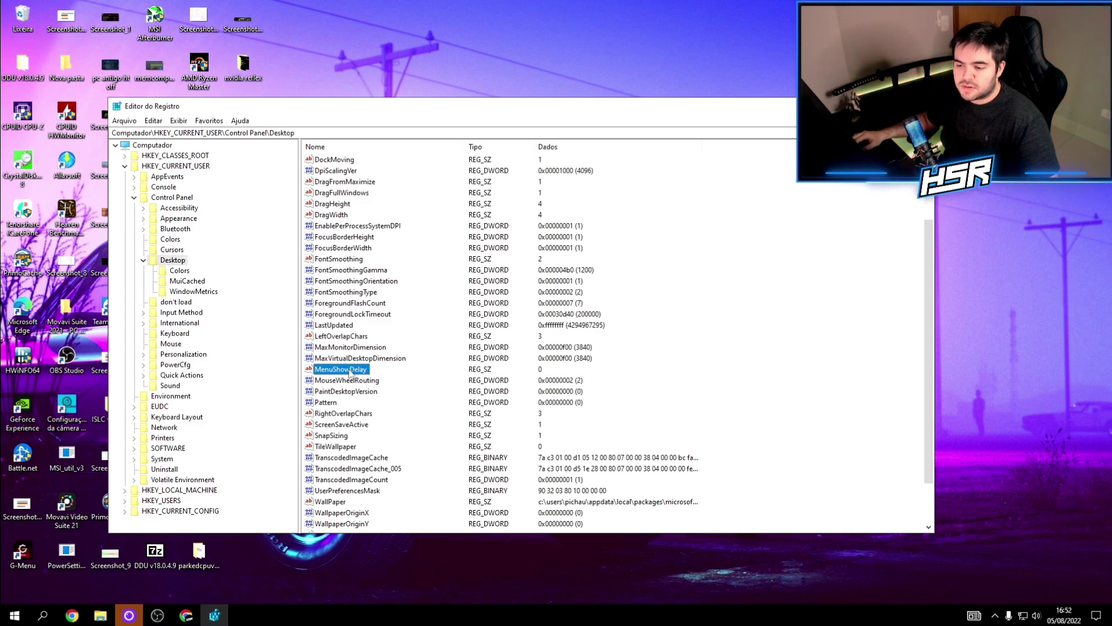
pyautogui.doubleClick(545, 371)
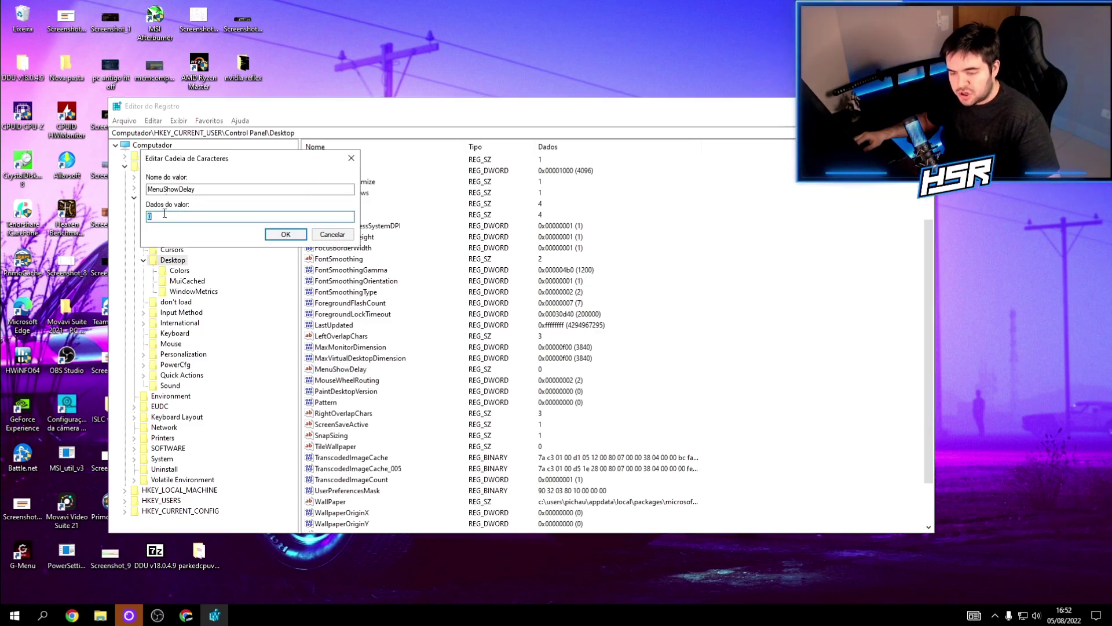
pyautogui.click(281, 234)
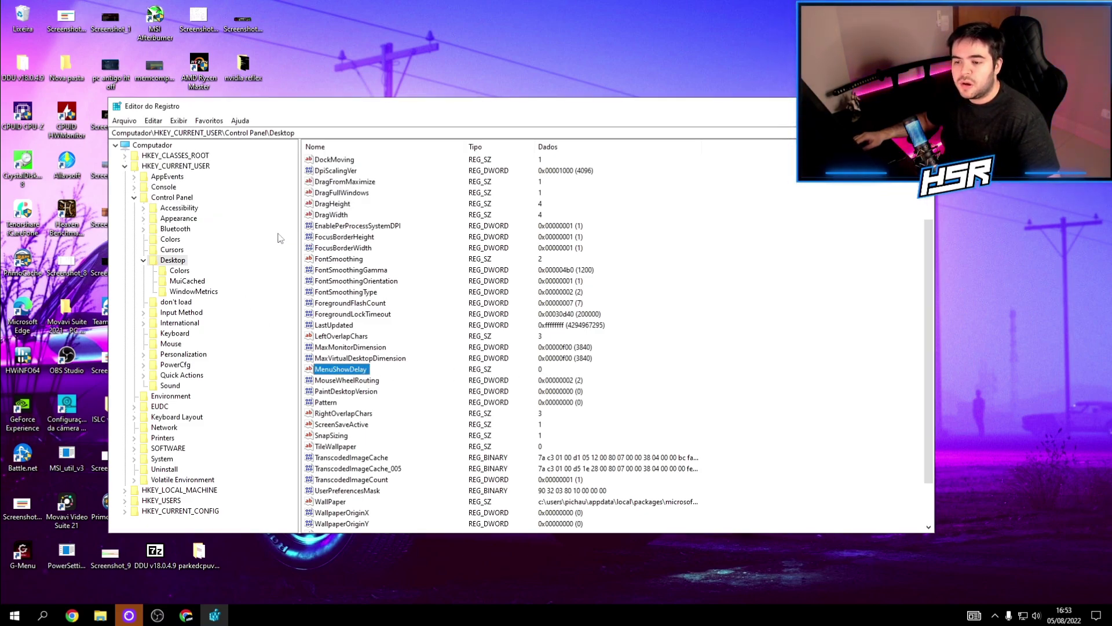
pyautogui.click(922, 106)
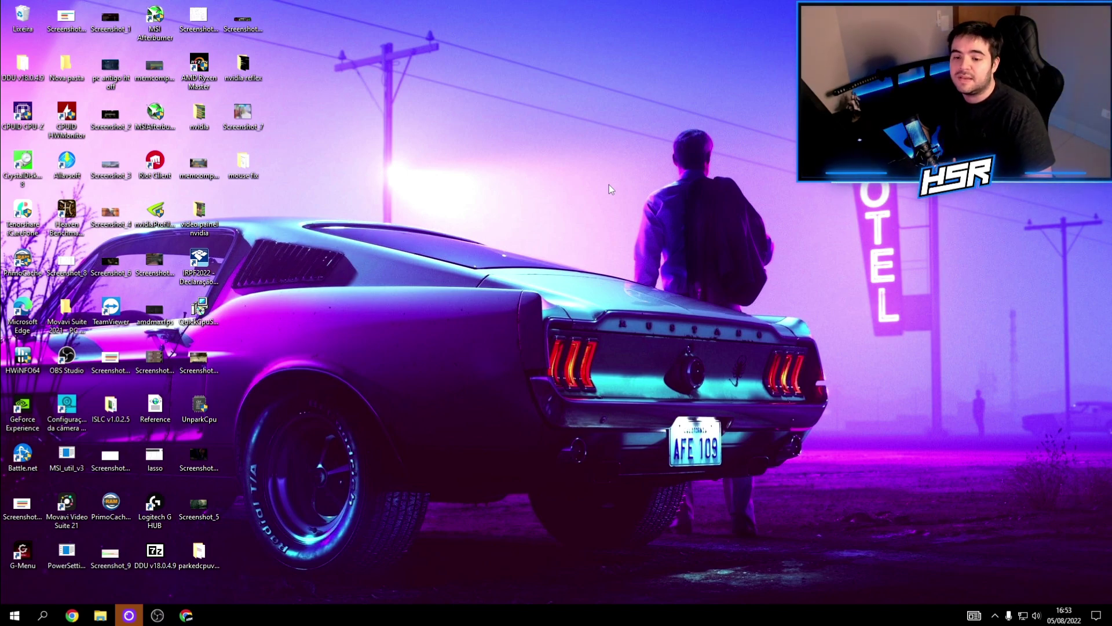
# - Open the Windows Update settings to check whether Windows is up to date, and close them
pyautogui.press('super')
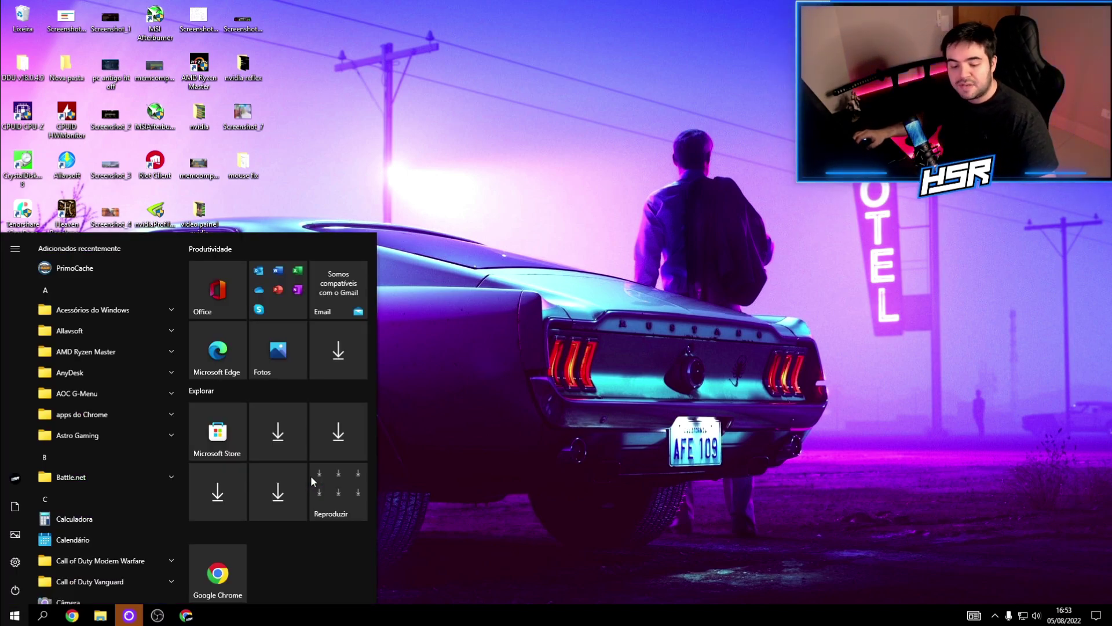
pyautogui.write('atu')
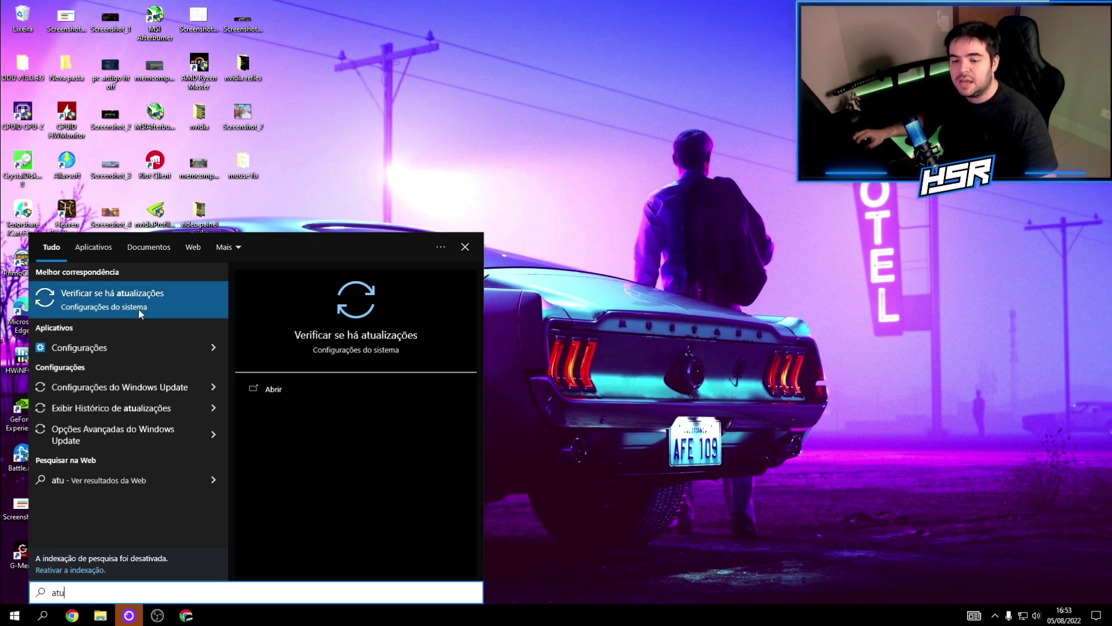
pyautogui.click(136, 311)
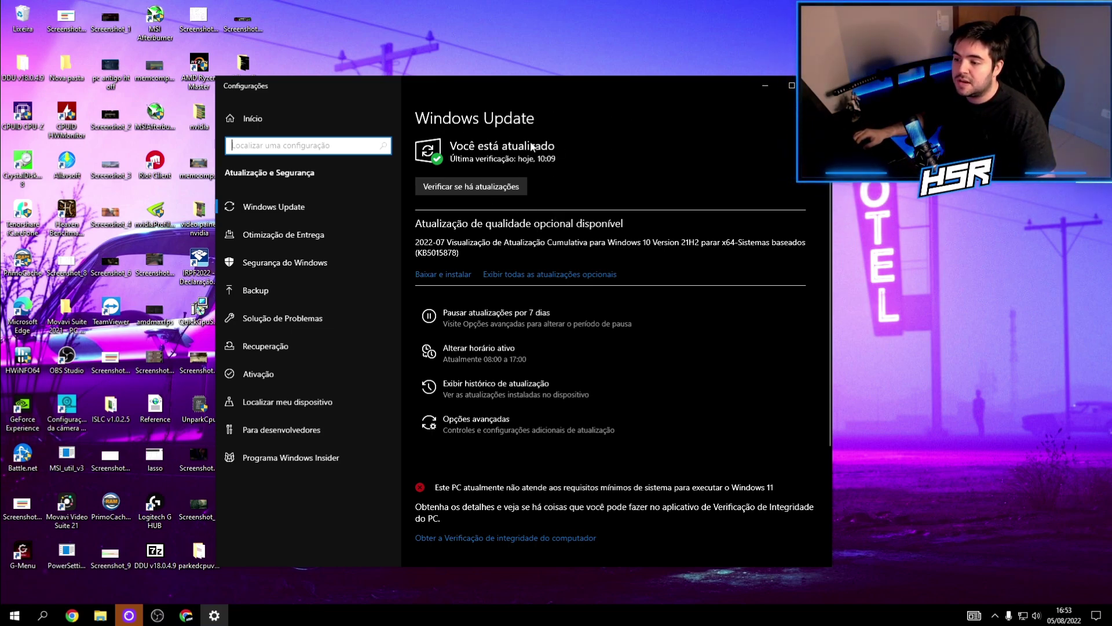
pyautogui.hotkey('alt', 'F4')
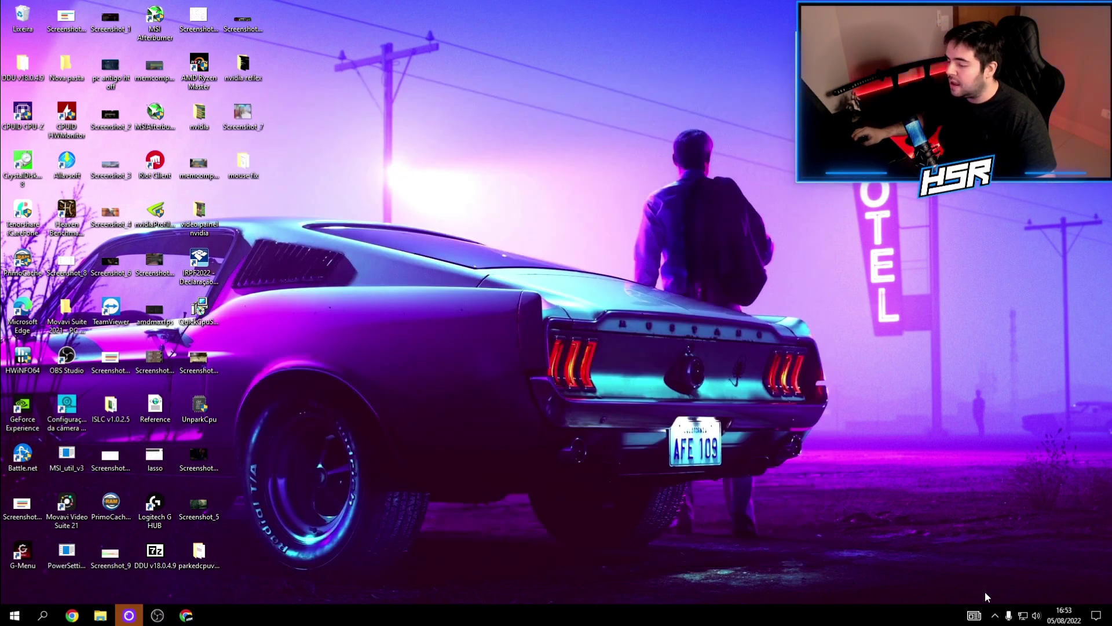
# - Open GeForce Experience and look over its Geral settings
pyautogui.click(995, 615)
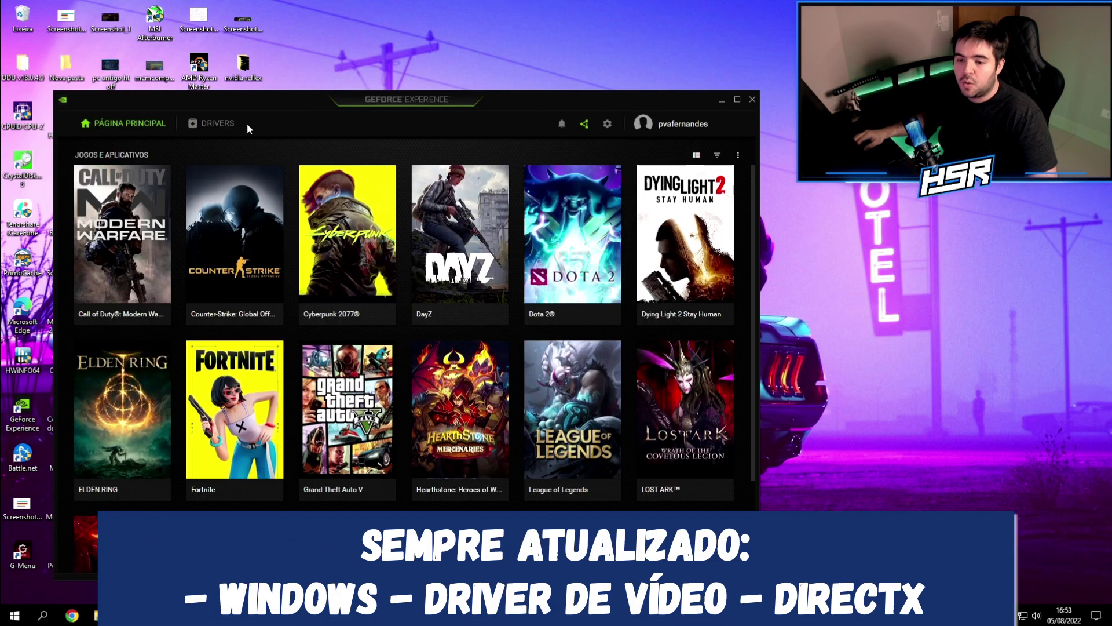
pyautogui.click(606, 124)
pyautogui.scroll(-1, 376, 452)
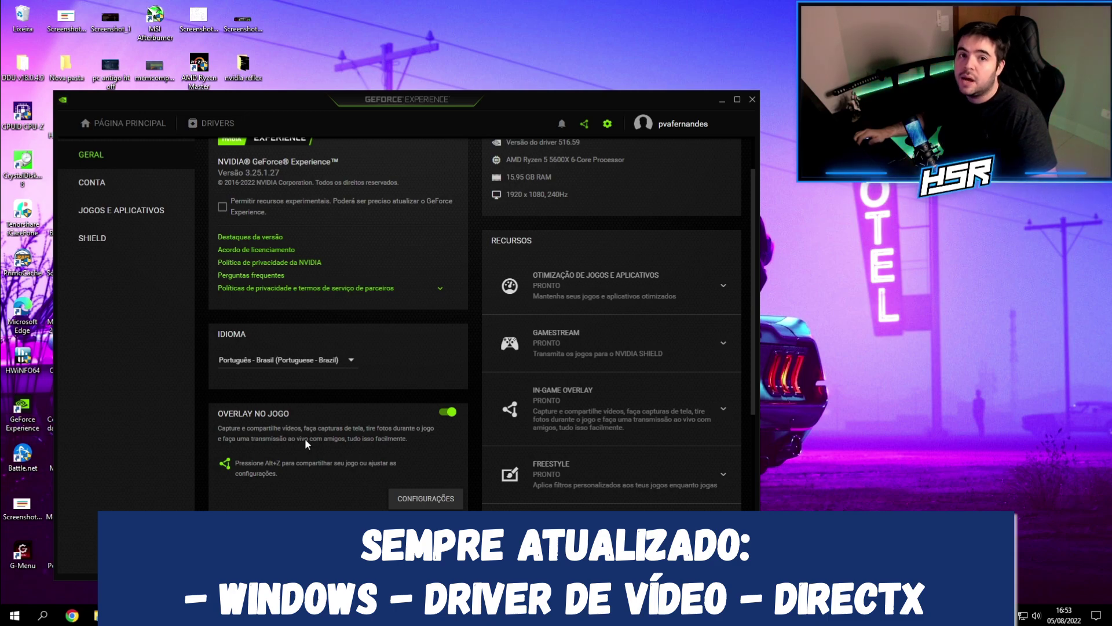
pyautogui.scroll(1, 361, 389)
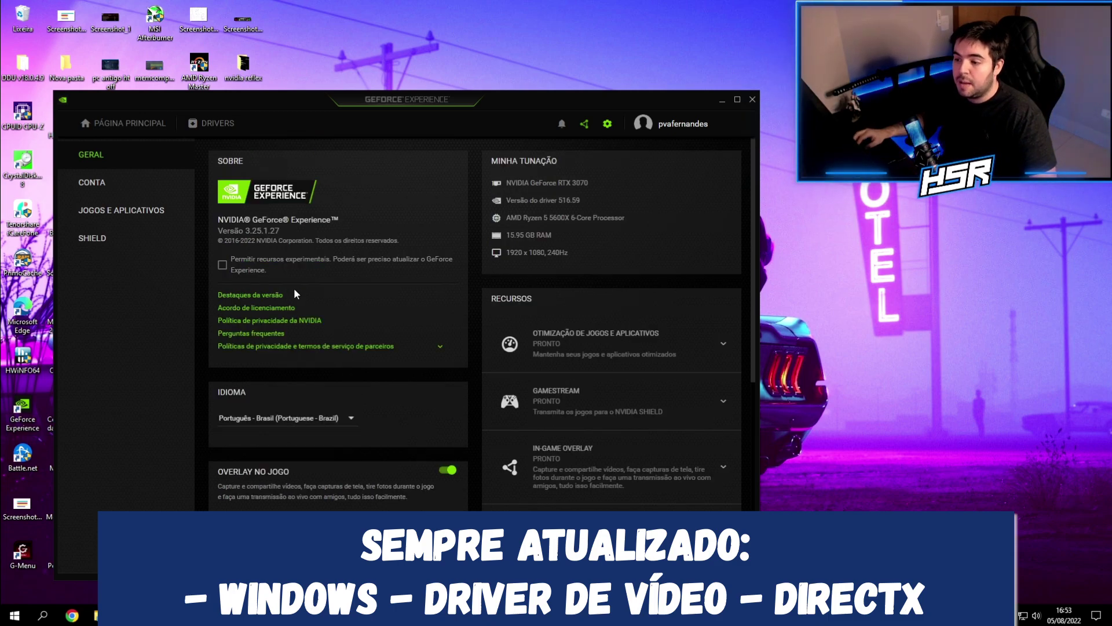
# - Check for GeForce Game Ready driver updates and close GeForce Experience
pyautogui.click(217, 123)
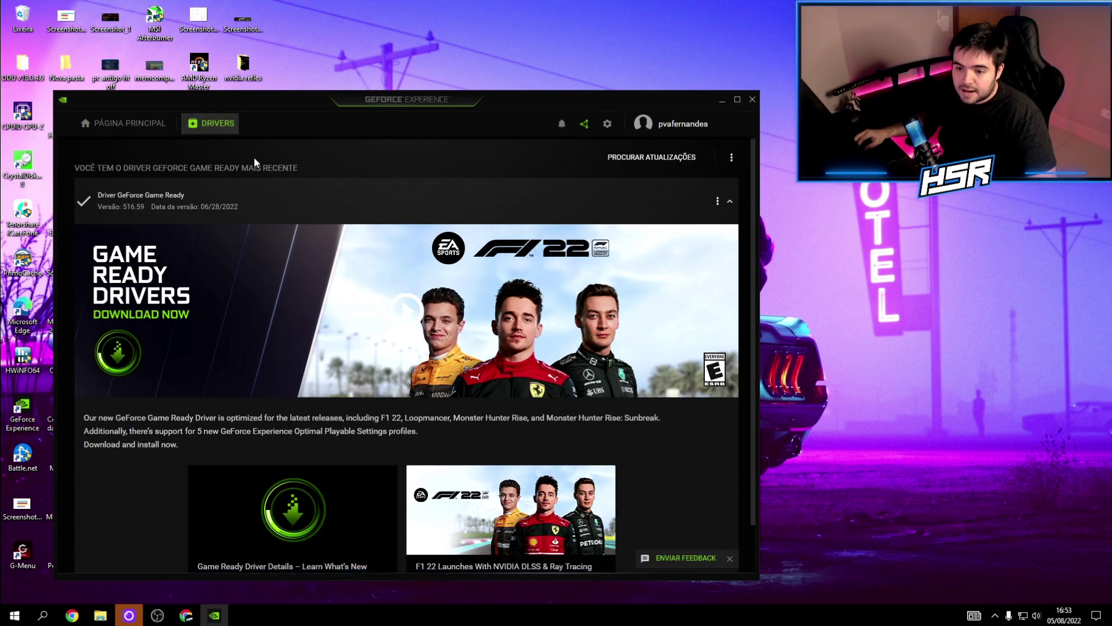
pyautogui.click(631, 159)
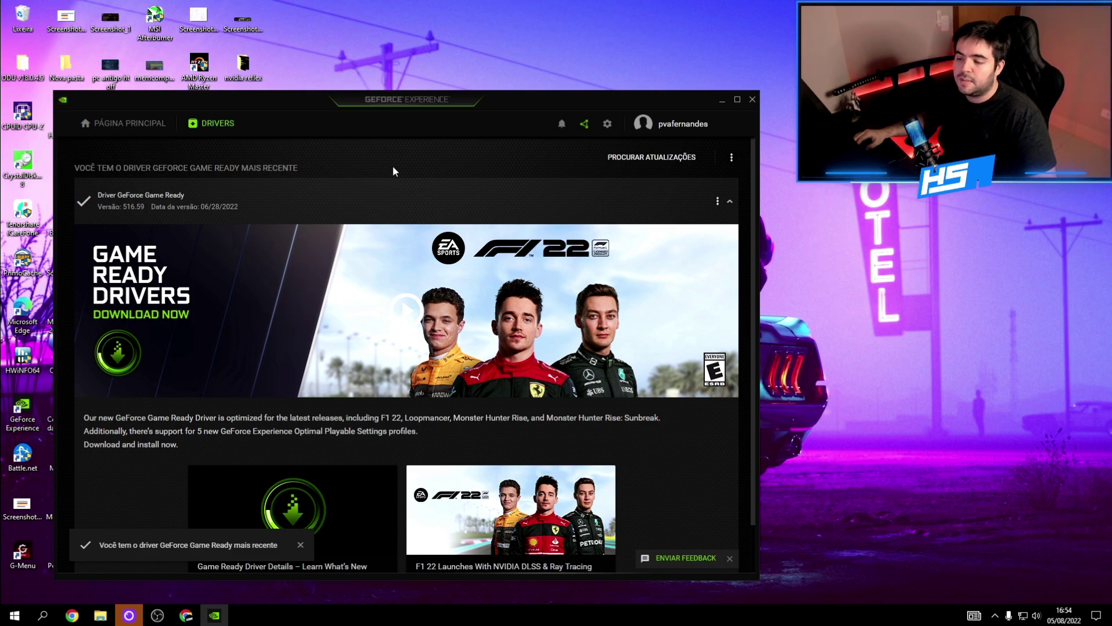
pyautogui.click(753, 99)
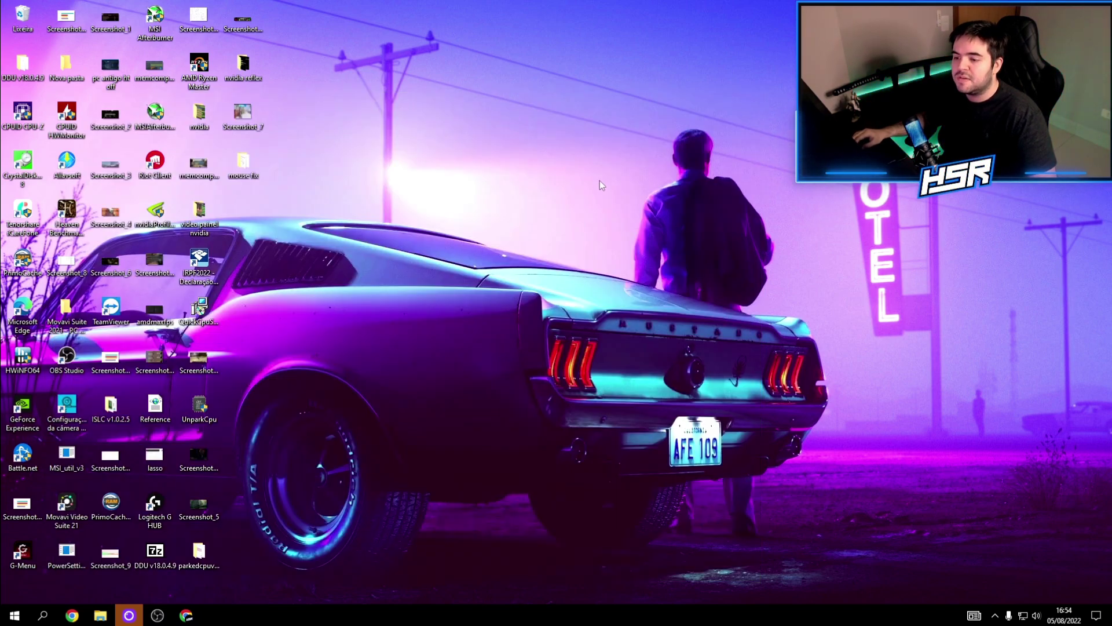